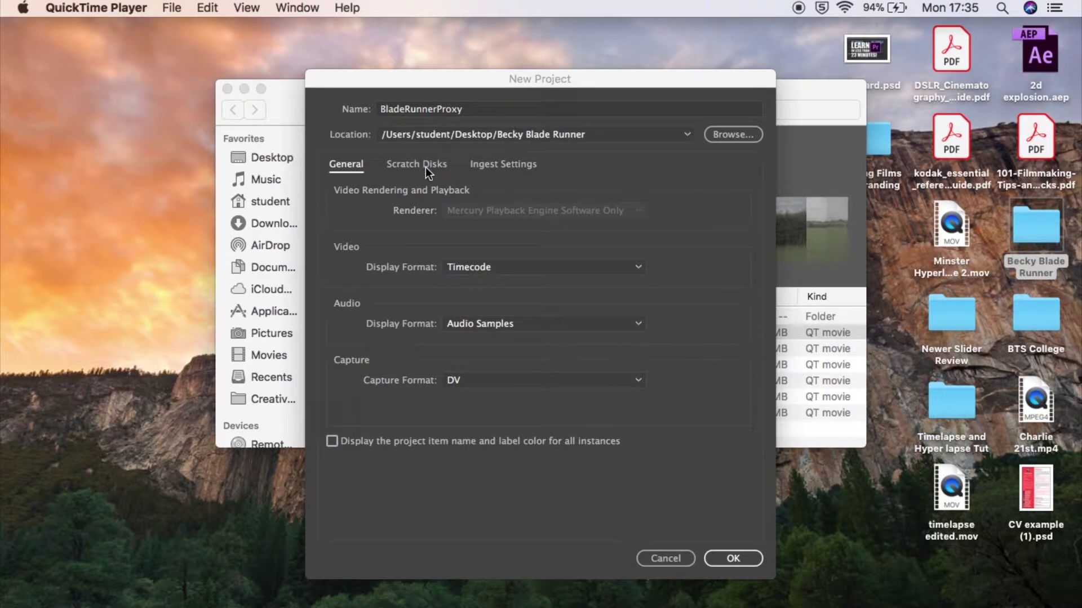
# Step: Enable ingest with Create Proxies using the 1024x540 Apple ProRes 422 (Proxy) preset, and create the BladeRunnerProxy project
pyautogui.click(507, 164)
pyautogui.click(504, 164)
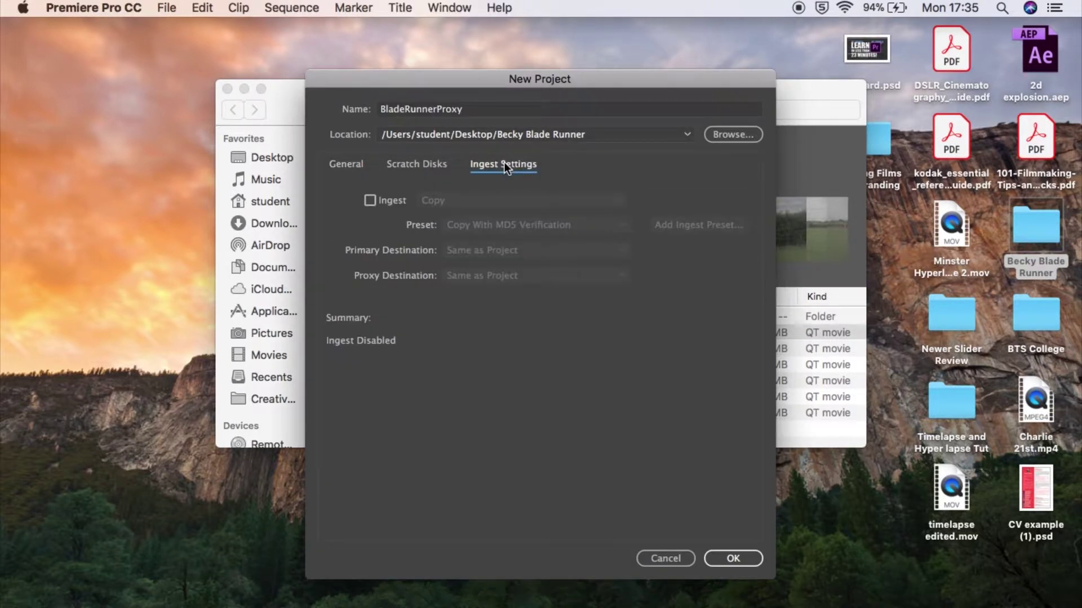
pyautogui.click(369, 200)
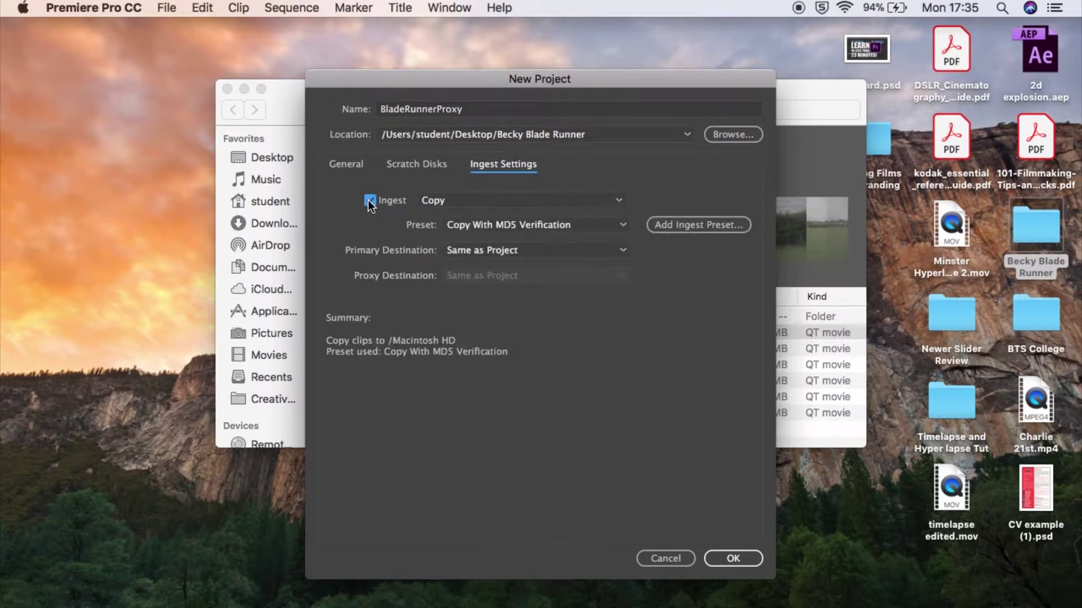
pyautogui.click(518, 200)
pyautogui.click(498, 249)
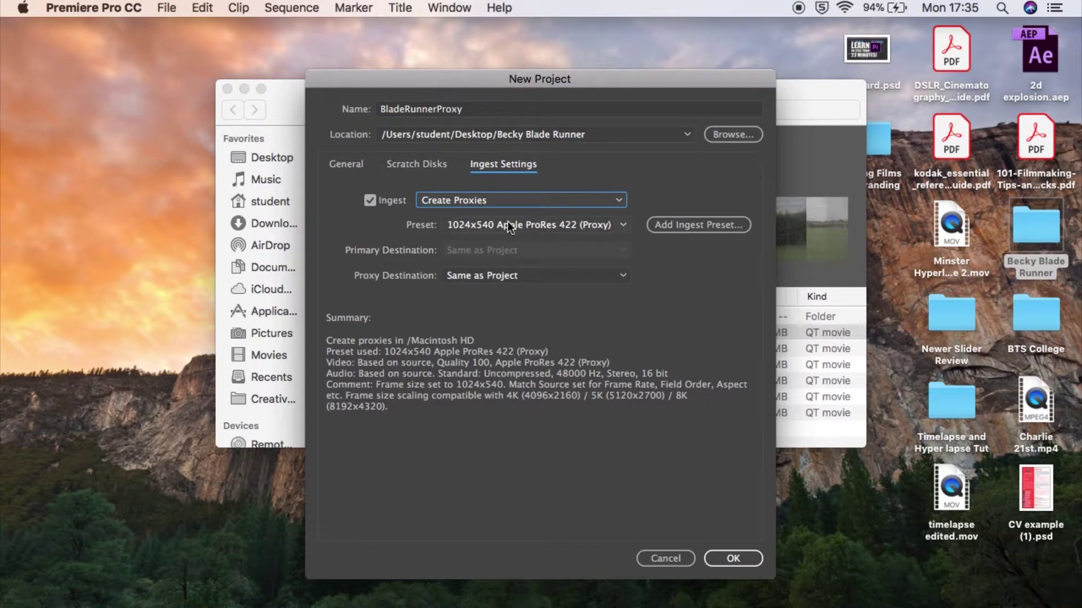
pyautogui.click(507, 225)
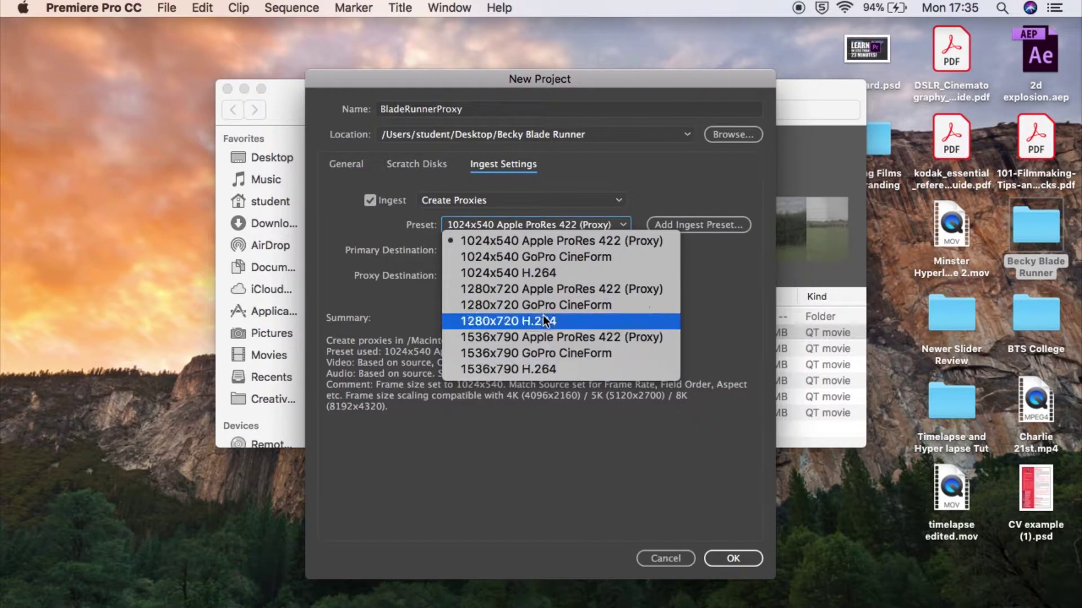
pyautogui.click(488, 243)
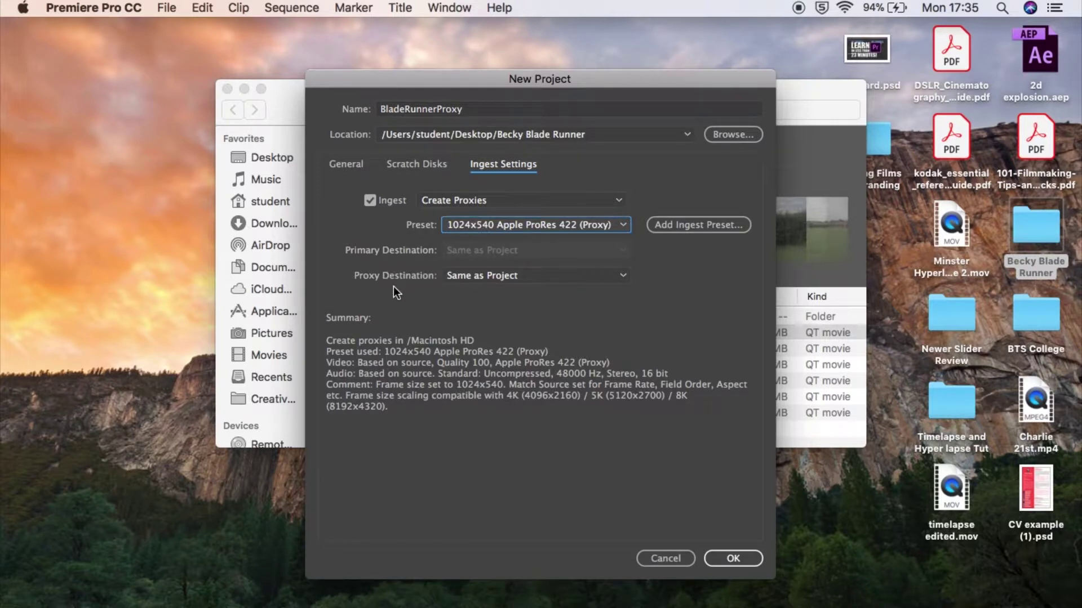
pyautogui.click(727, 555)
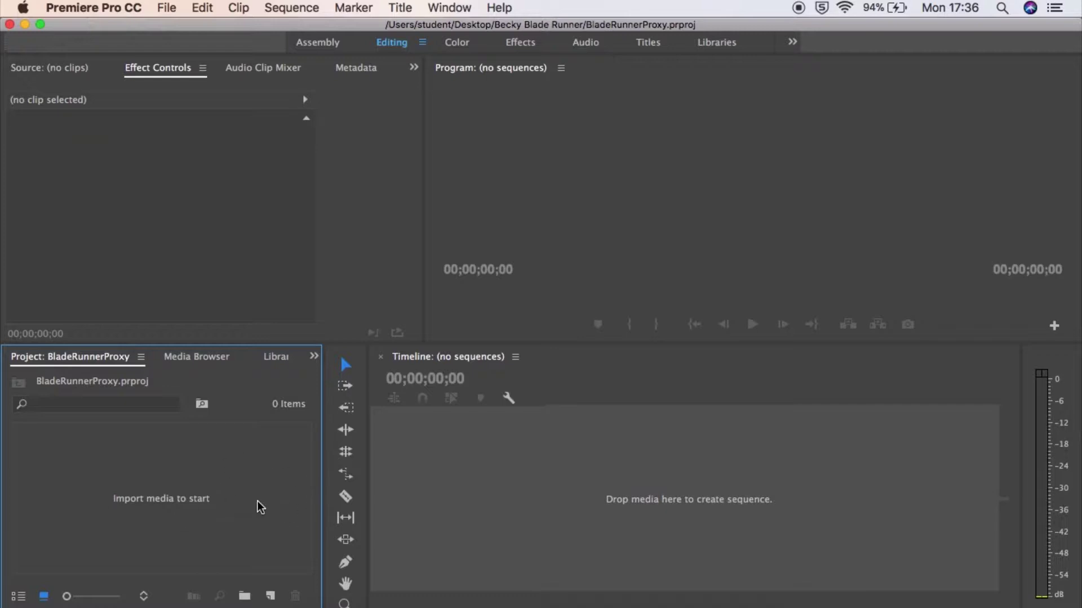
# Step: Browse the local drive's media to the student user's Desktop and open the Blade Runner footage folder
pyautogui.click(214, 359)
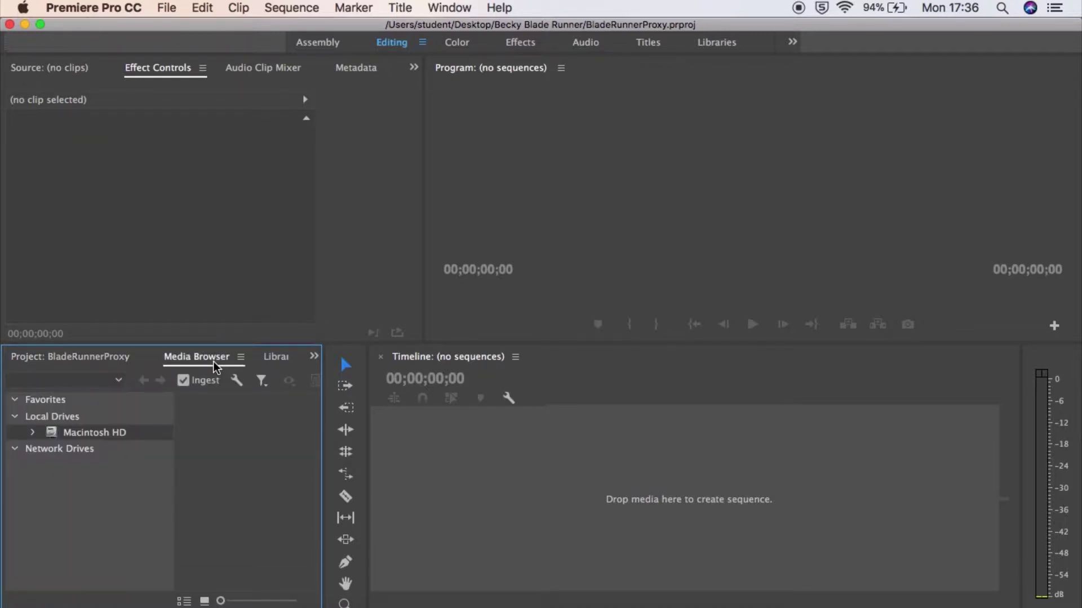
pyautogui.click(34, 432)
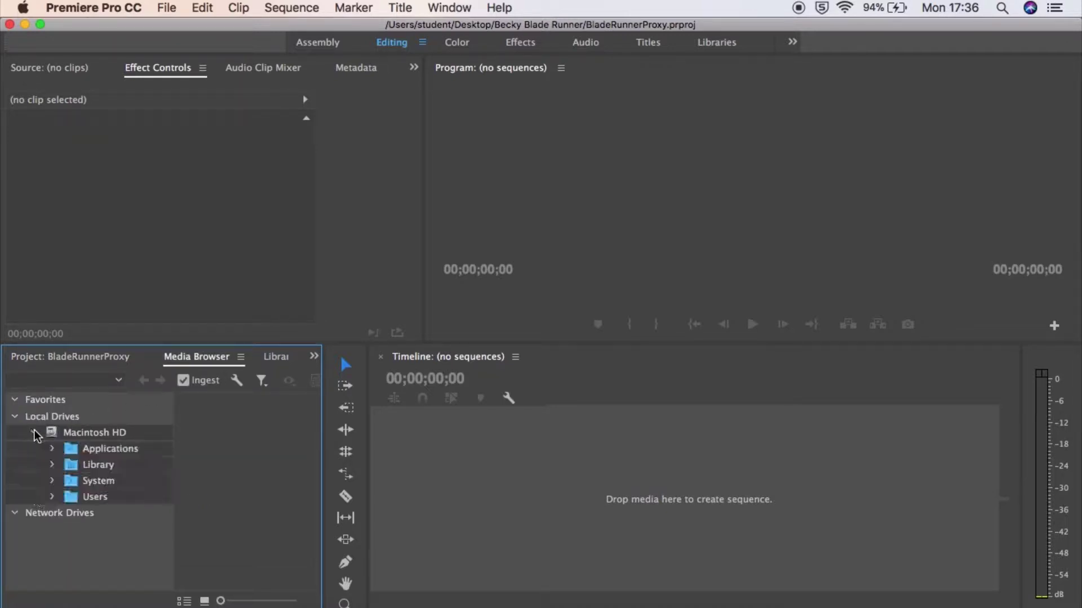
pyautogui.click(97, 497)
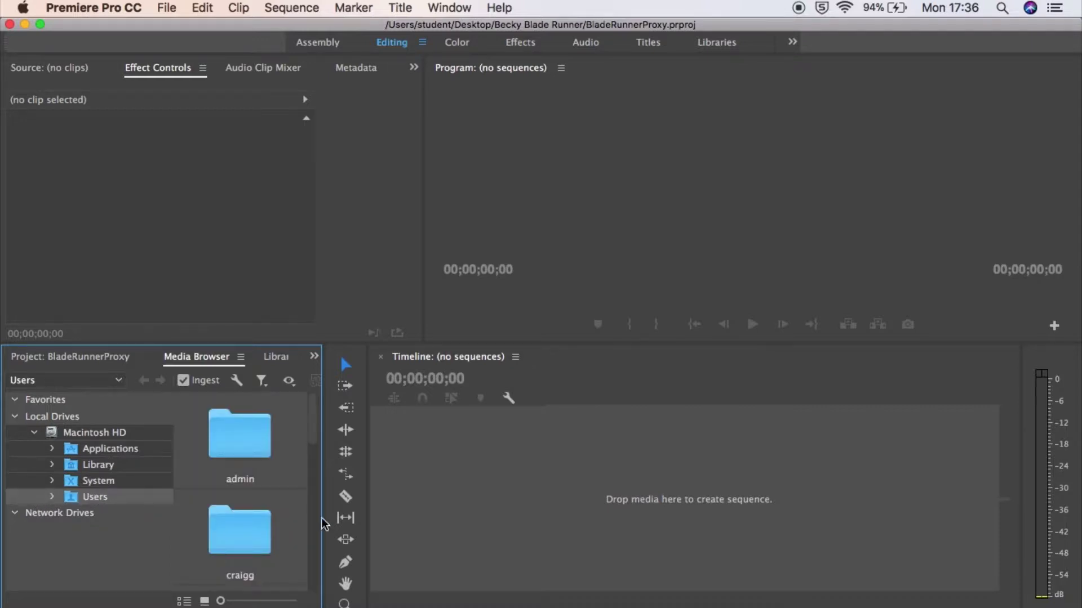
pyautogui.moveTo(312, 434); pyautogui.dragTo(314, 569)
pyautogui.doubleClick(278, 531)
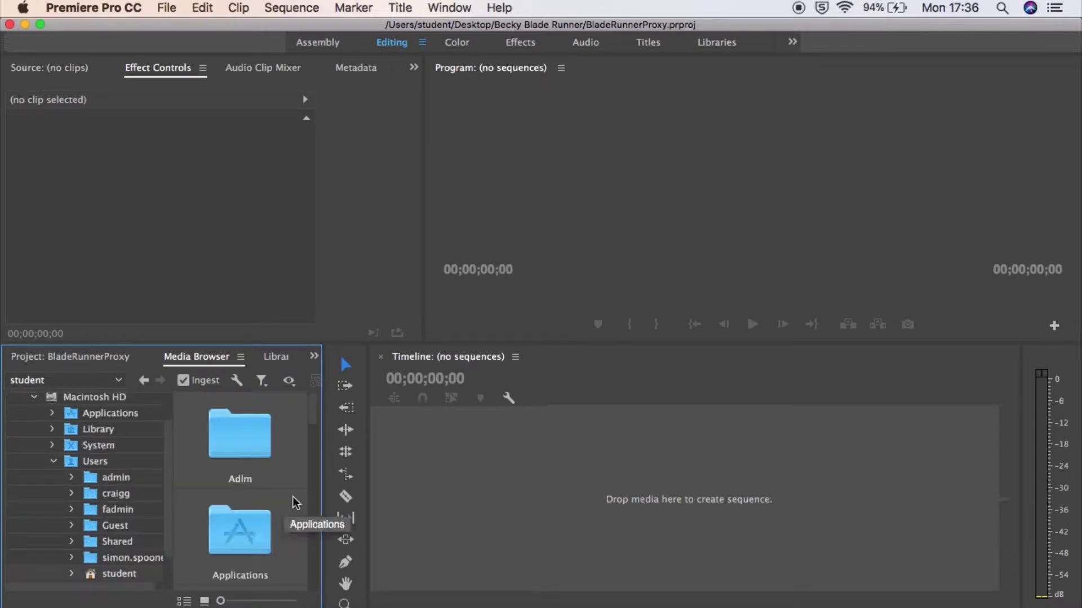
pyautogui.moveTo(310, 409); pyautogui.dragTo(309, 450)
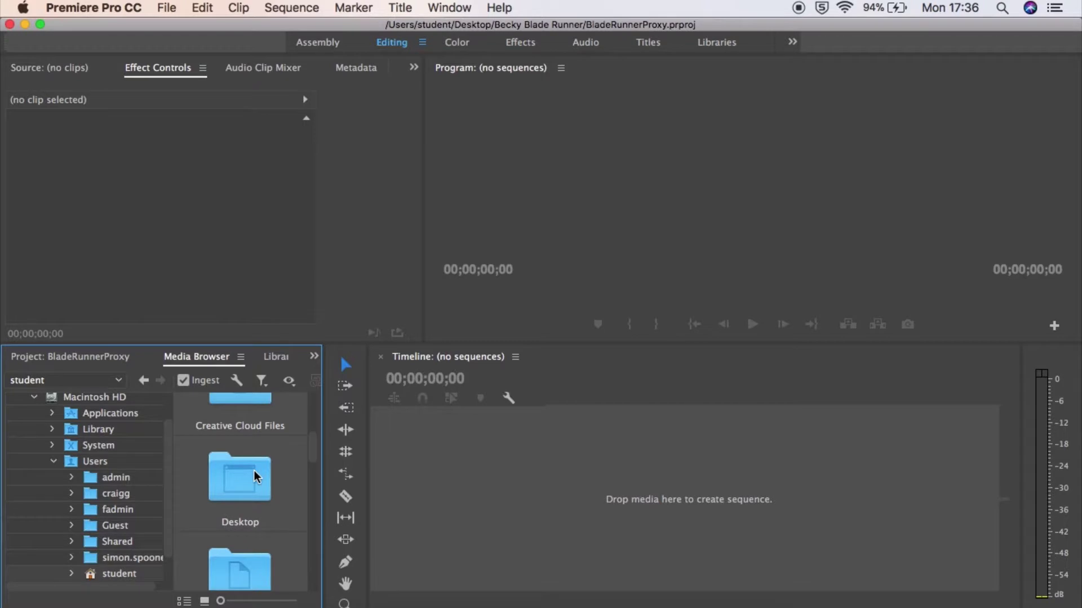
pyautogui.doubleClick(254, 477)
pyautogui.click(315, 420)
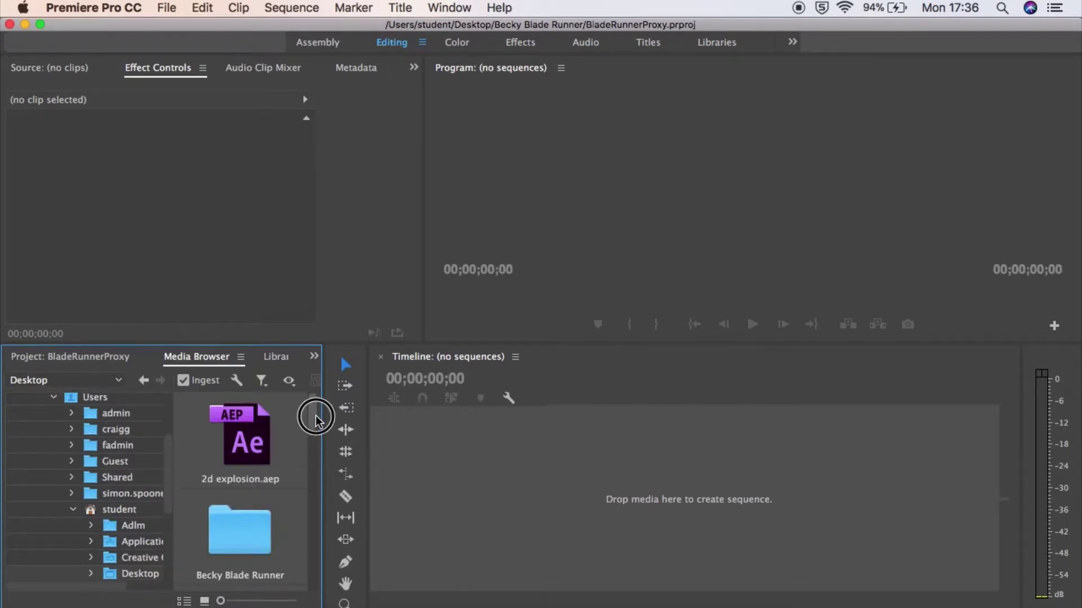
pyautogui.doubleClick(242, 433)
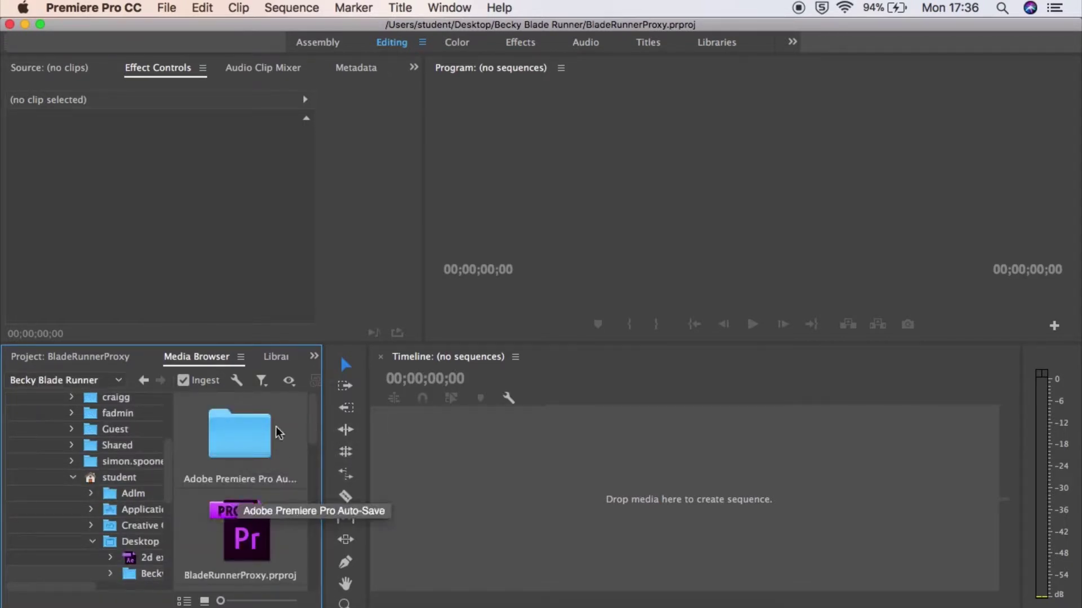
# Step: Import all six MOV clips from the footage folder with ingest enabled and show them in the project
pyautogui.moveTo(312, 440); pyautogui.dragTo(312, 580)
pyautogui.click(283, 435)
pyautogui.keyDown('shift'); pyautogui.click(244, 558); pyautogui.keyUp('shift')
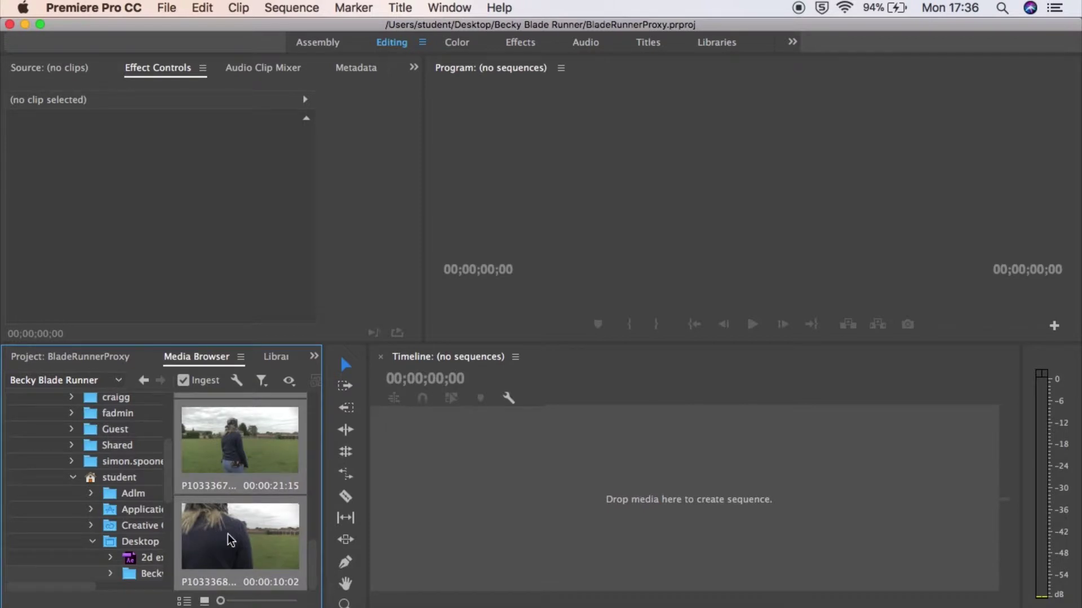
pyautogui.rightClick(224, 534)
pyautogui.click(255, 559)
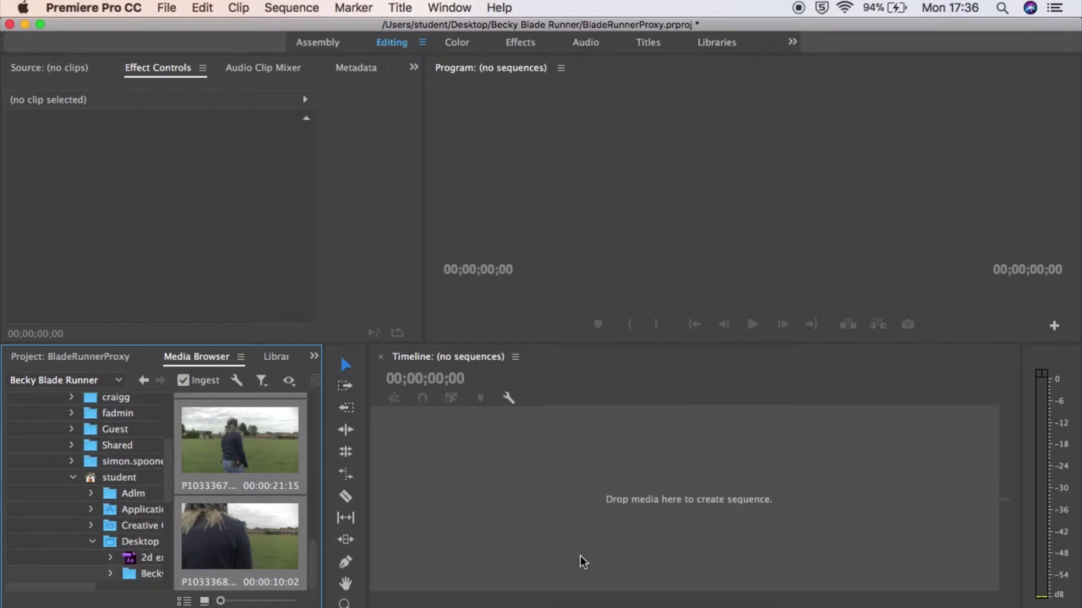
pyautogui.click(88, 358)
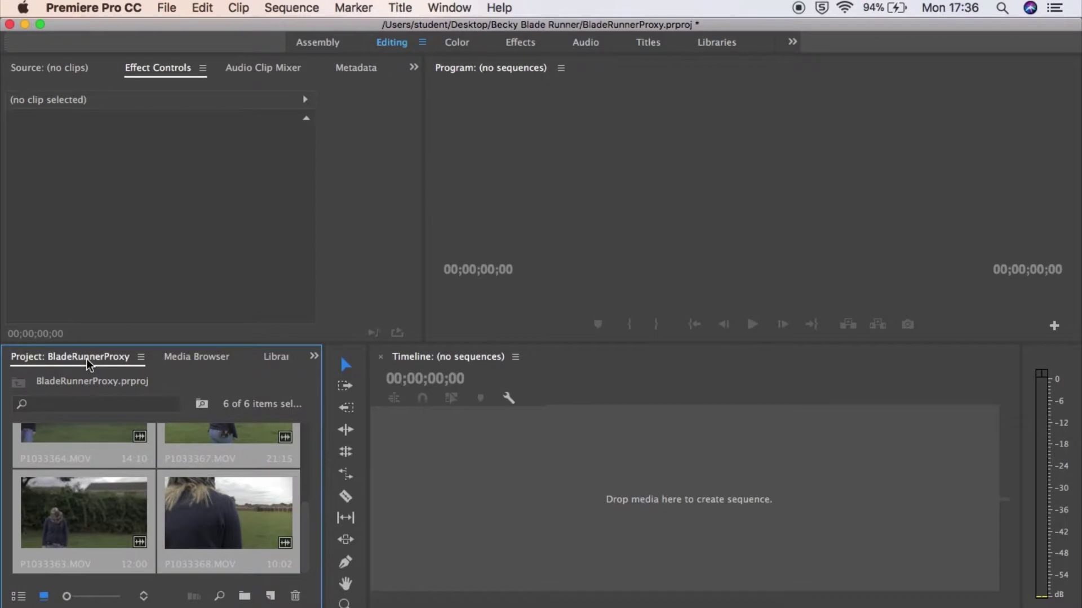
pyautogui.scroll(2, 162, 450)
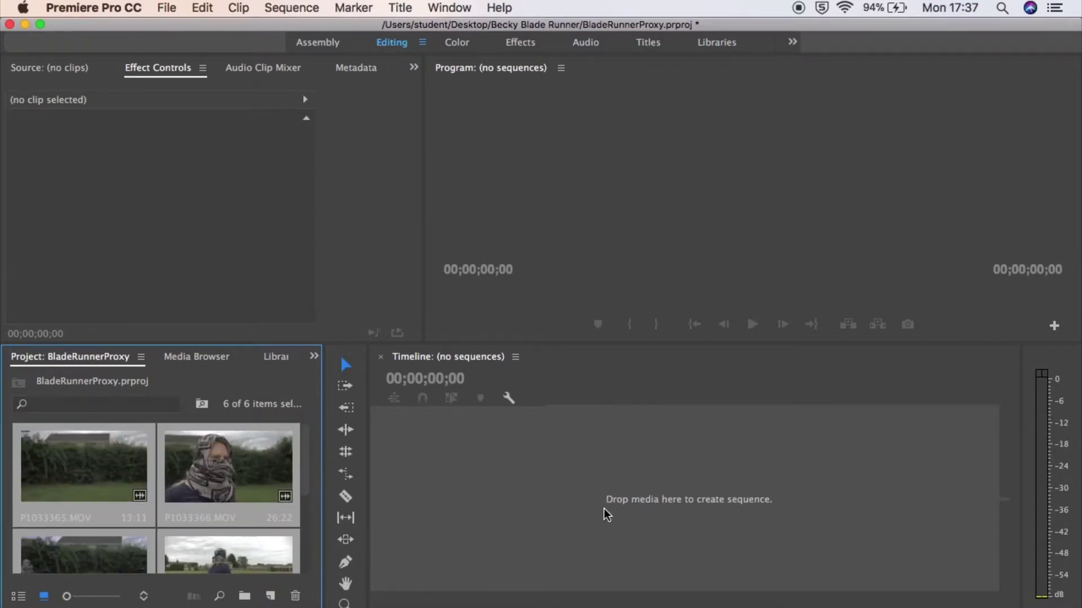
pyautogui.click(477, 511)
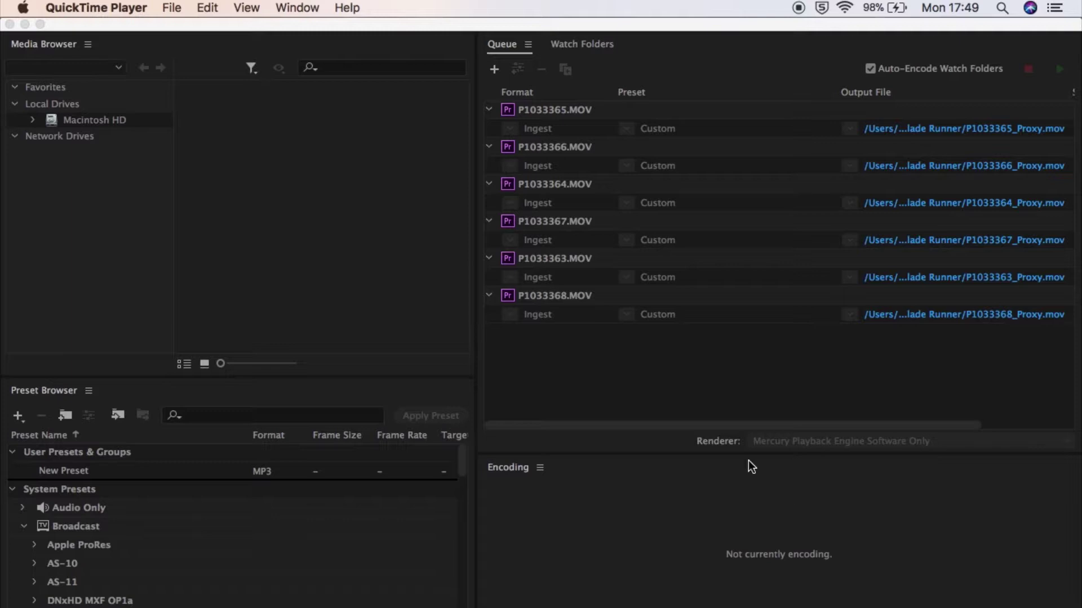
# Step: Minimise Media Encoder and check the generated proxy files in the footage folder in Finder
pyautogui.click(25, 24)
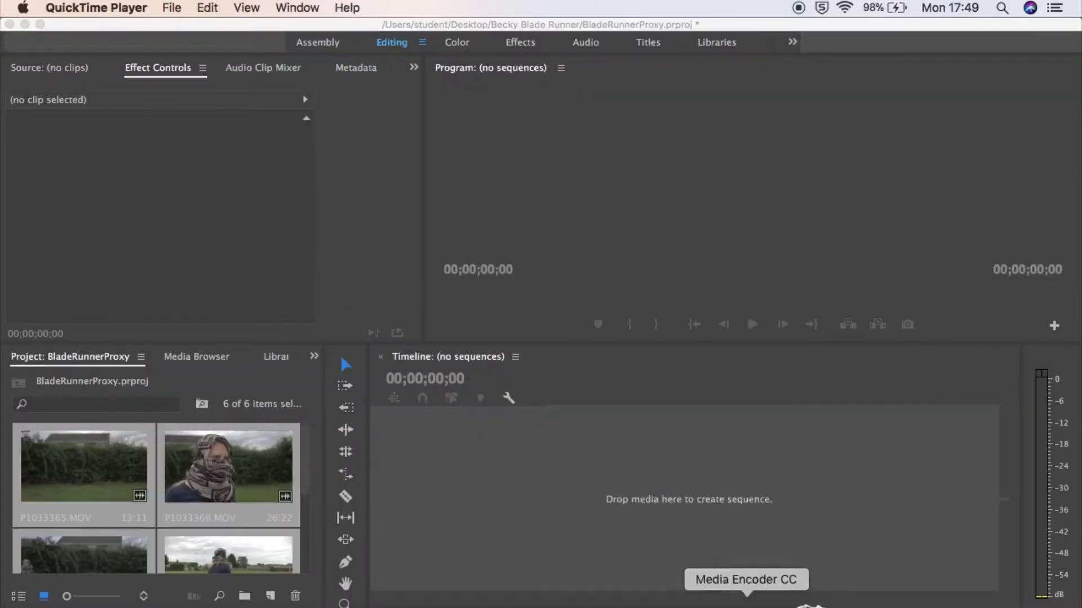
pyautogui.click(730, 602)
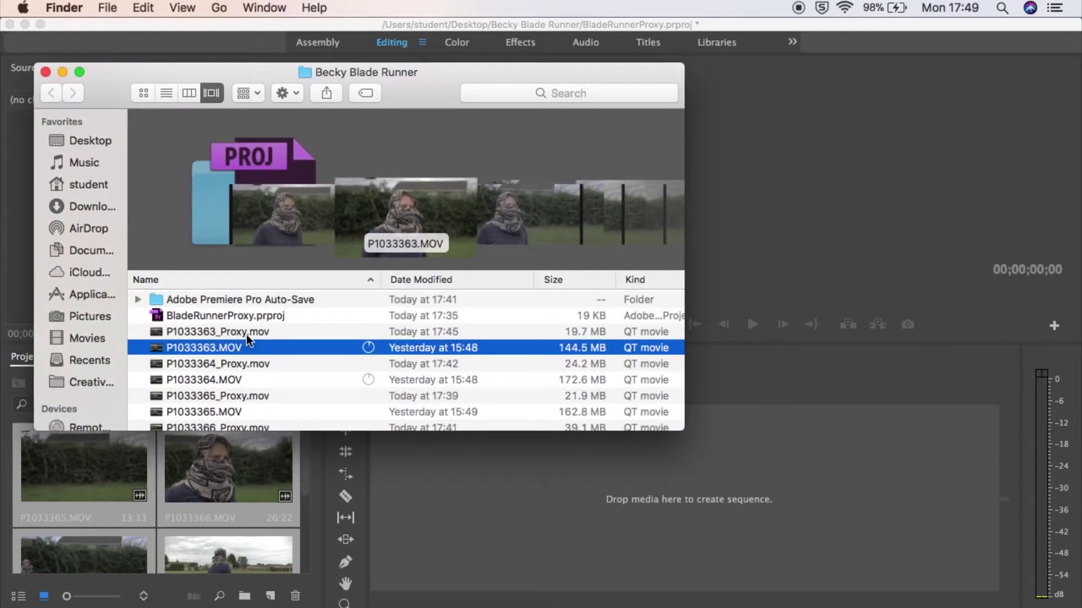
pyautogui.click(62, 71)
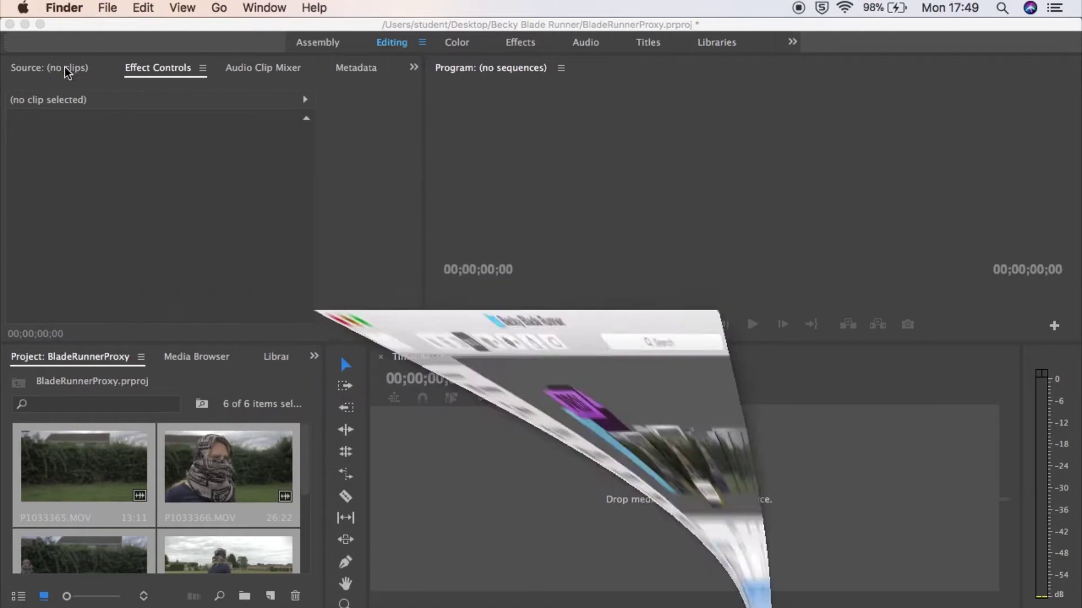
# Step: Open P1033366.MOV in the Source monitor at Full playback resolution and preview it with the system sound muted
pyautogui.click(198, 460)
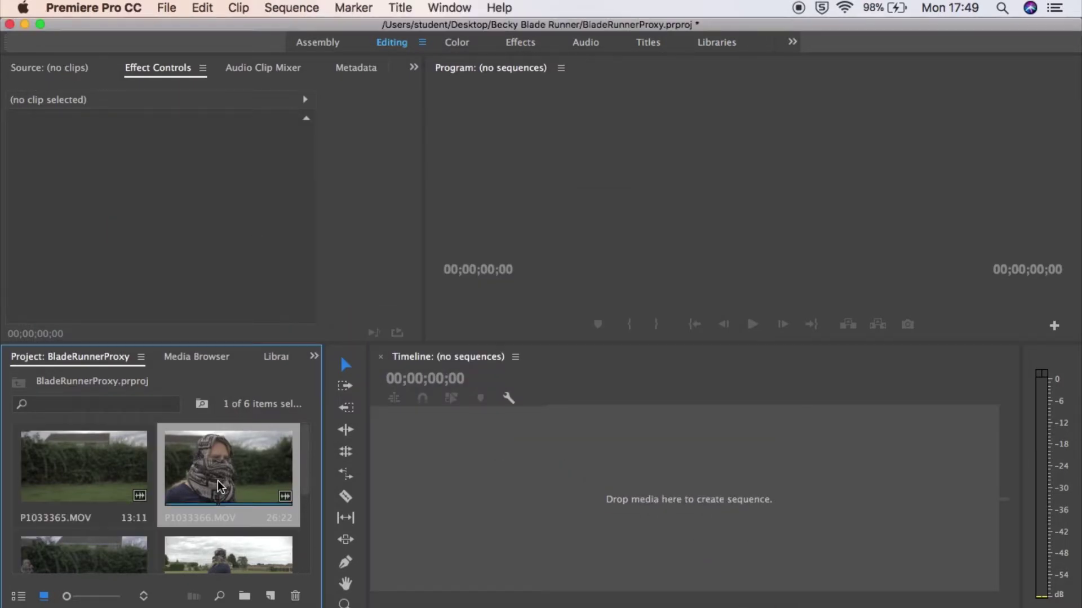
pyautogui.doubleClick(197, 463)
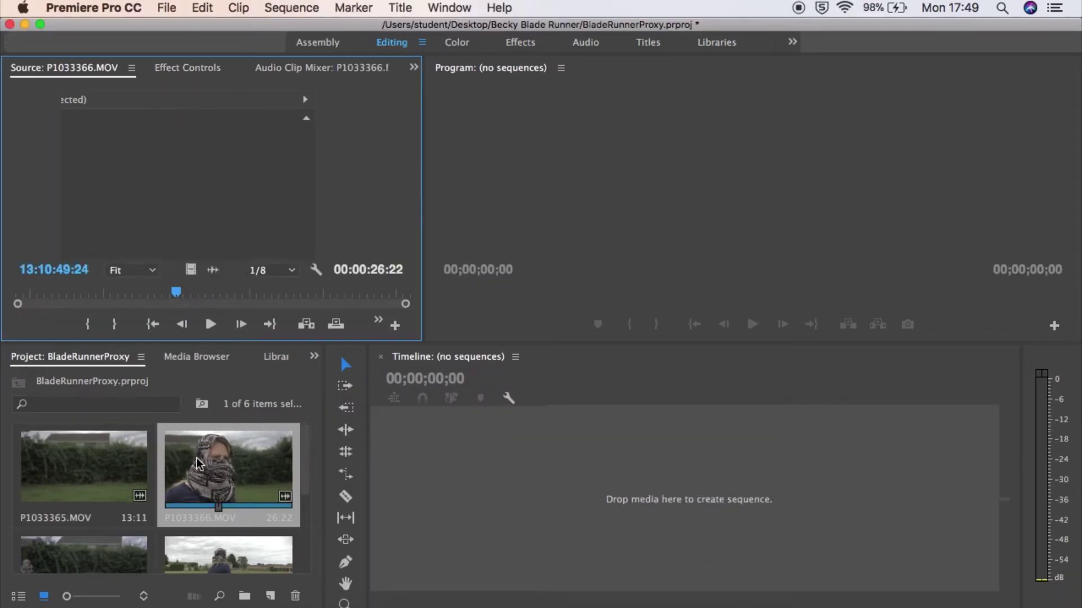
pyautogui.click(285, 269)
pyautogui.click(285, 282)
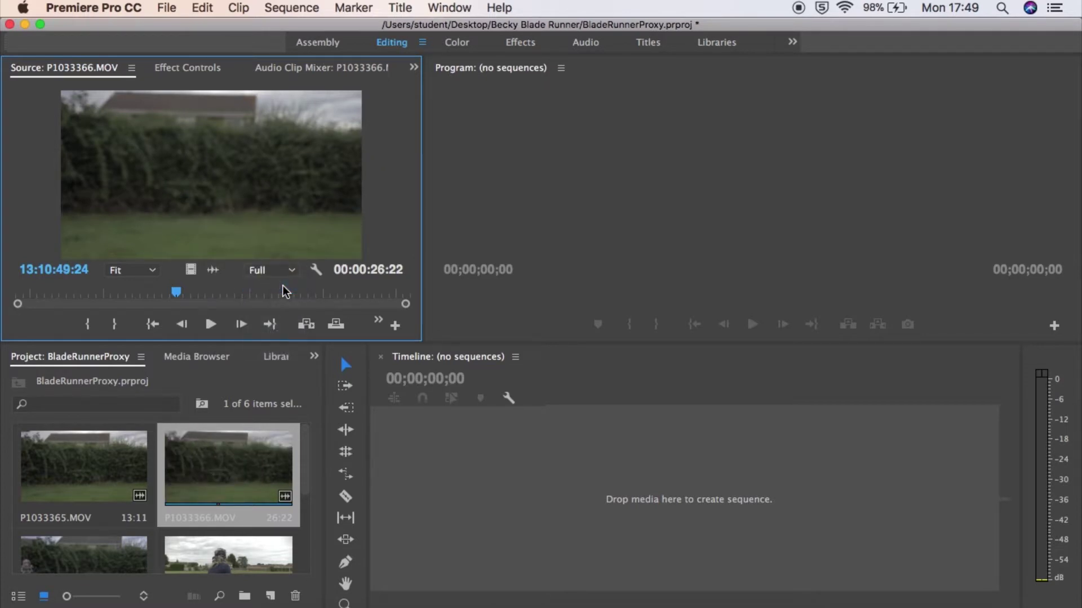
pyautogui.press('XF86AudioMute')
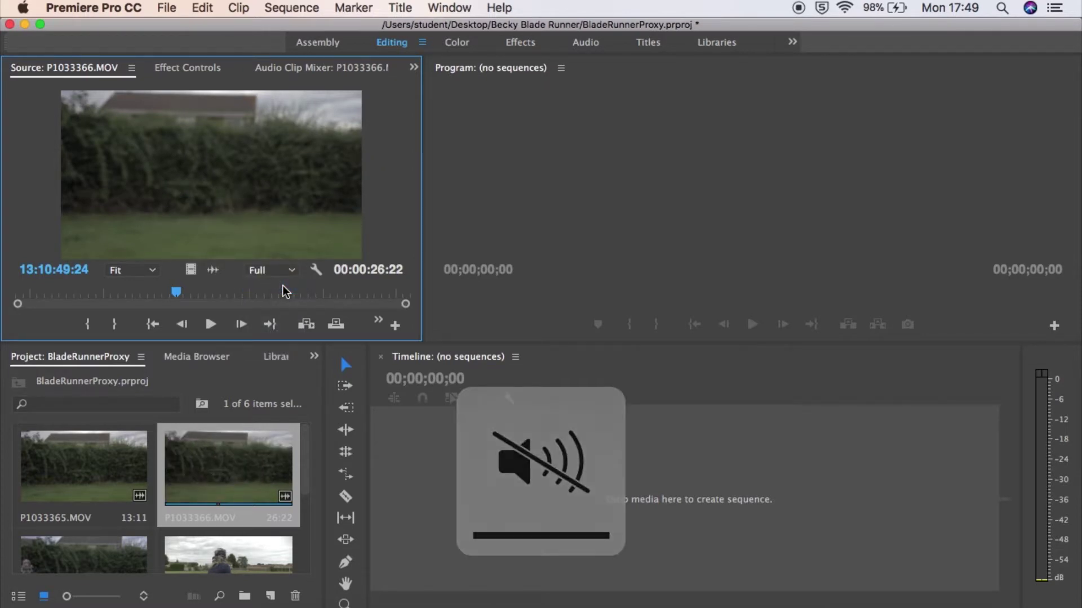
pyautogui.press('space')
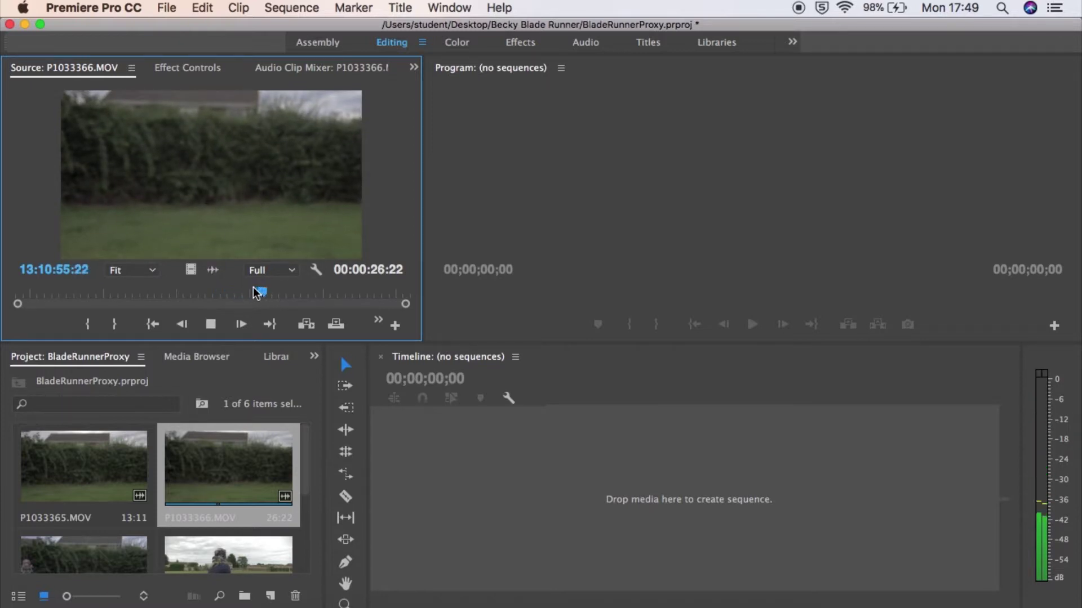
pyautogui.press('space')
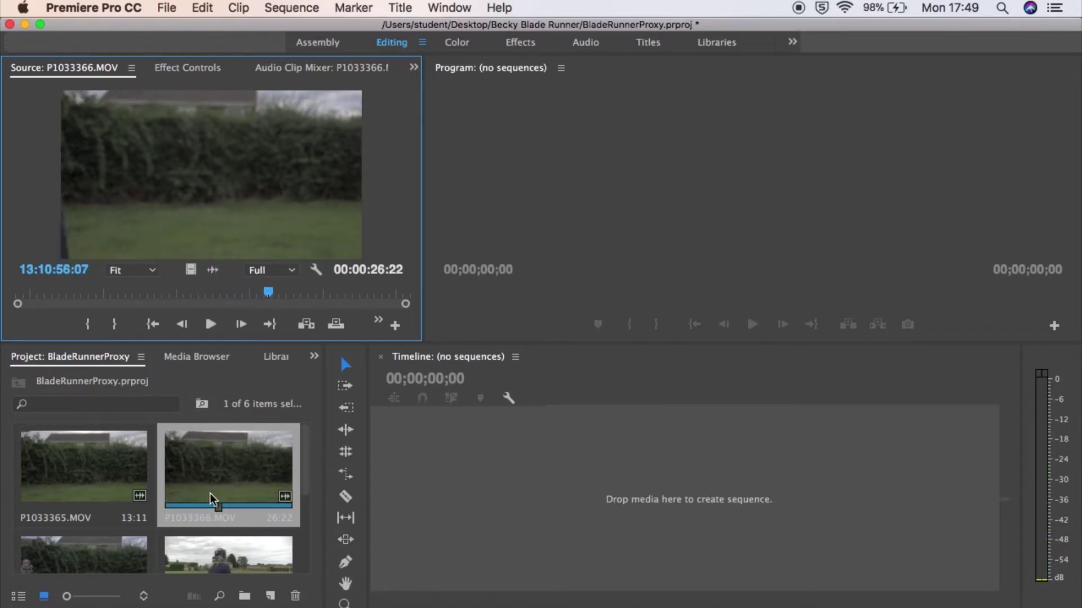
# Step: Mark an in point before the subject enters and an out point at 13:11:03:00, and create a sequence from the clip
pyautogui.moveTo(268, 292)
pyautogui.mouseDown()
pyautogui.moveTo(307, 299)
pyautogui.moveTo(252, 297)
pyautogui.moveTo(368, 300)
pyautogui.mouseUp()
pyautogui.press('i')
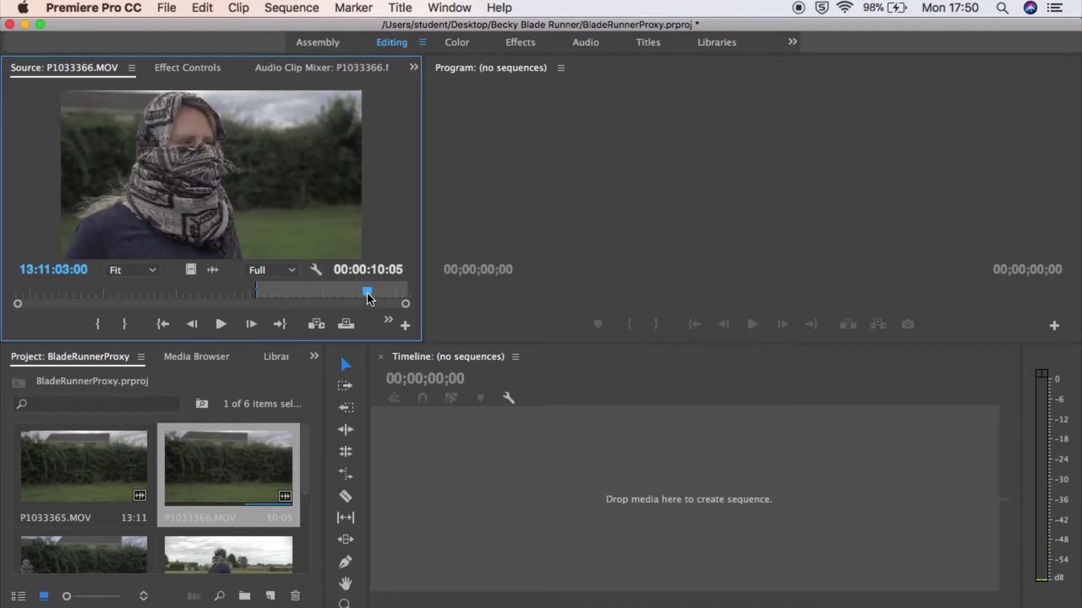
pyautogui.press('o')
pyautogui.moveTo(228, 461); pyautogui.dragTo(269, 595)
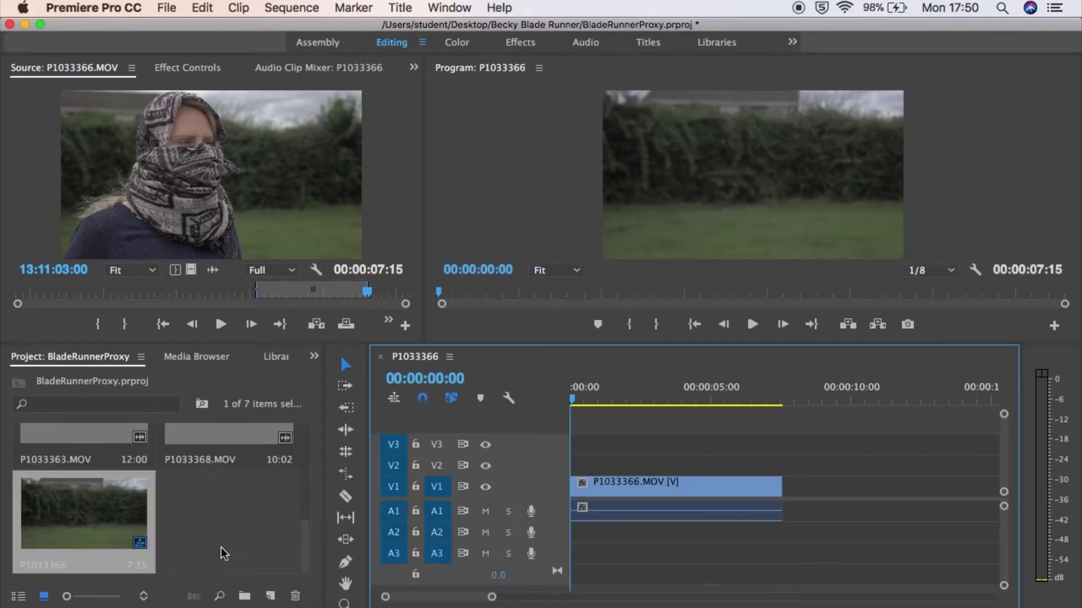
# Step: Rename the sequence created from the P1033366 clip as Rough Cut
pyautogui.click(59, 564)
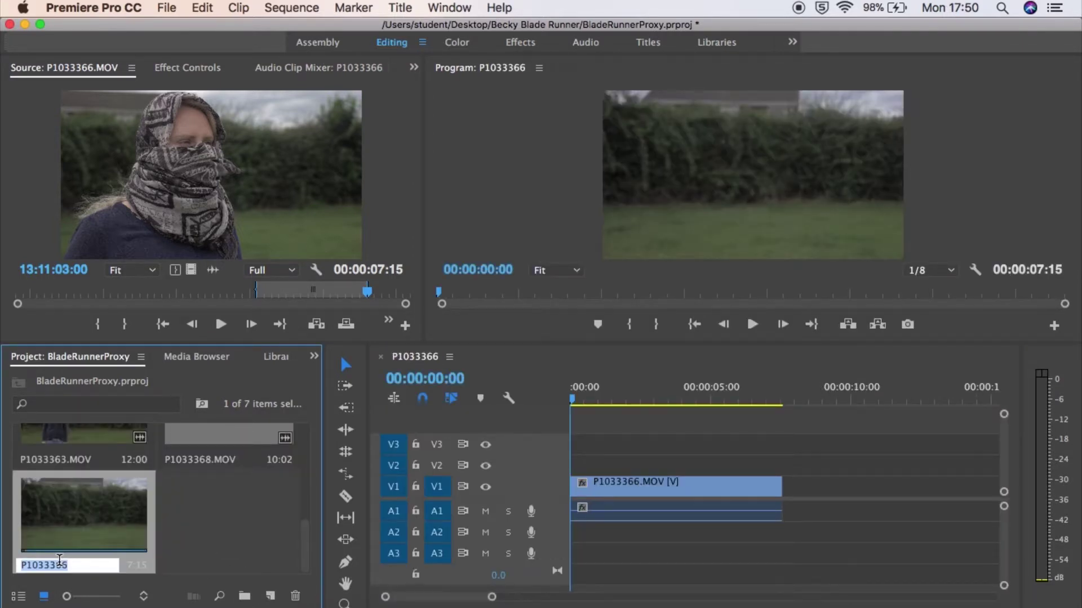
pyautogui.write('Rough Cut')
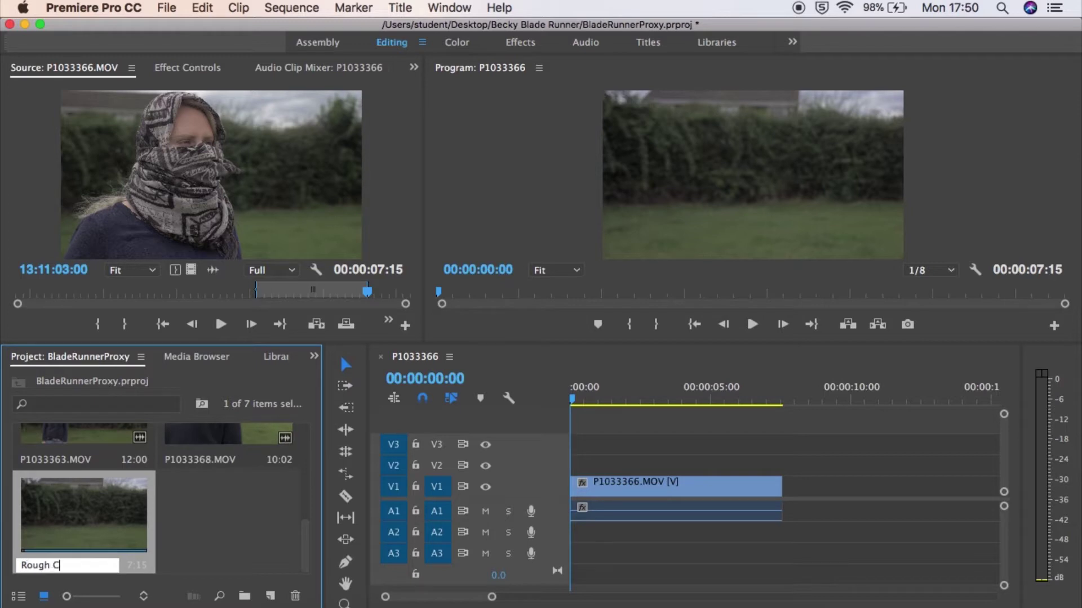
pyautogui.click(219, 506)
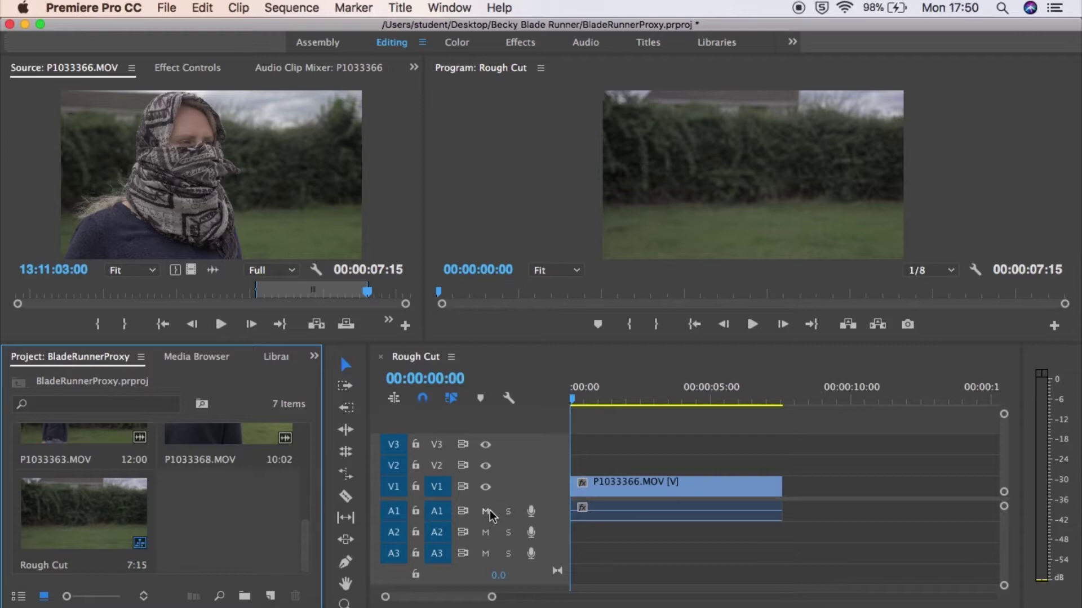
# Step: Play the Rough Cut sequence from its start in the timeline to check playback
pyautogui.click(613, 398)
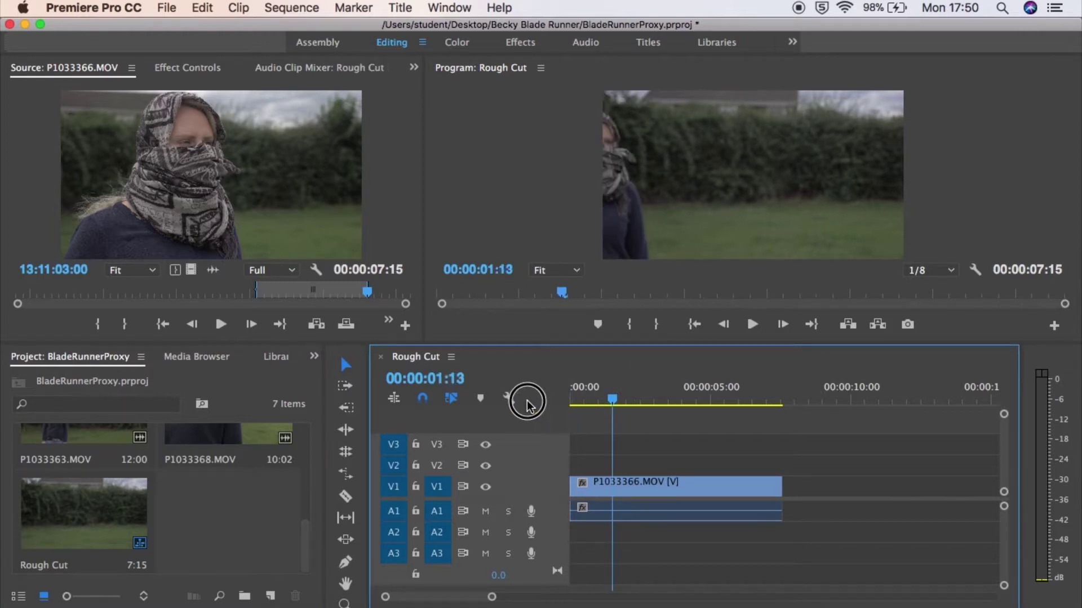
pyautogui.moveTo(616, 401); pyautogui.dragTo(543, 394)
pyautogui.press('space')
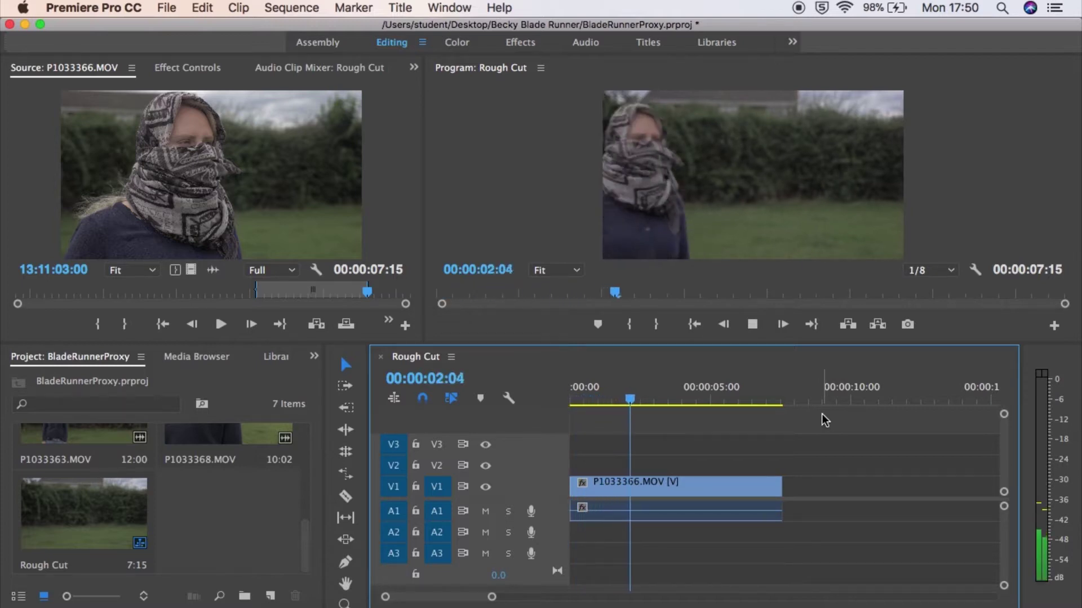
pyautogui.press('space')
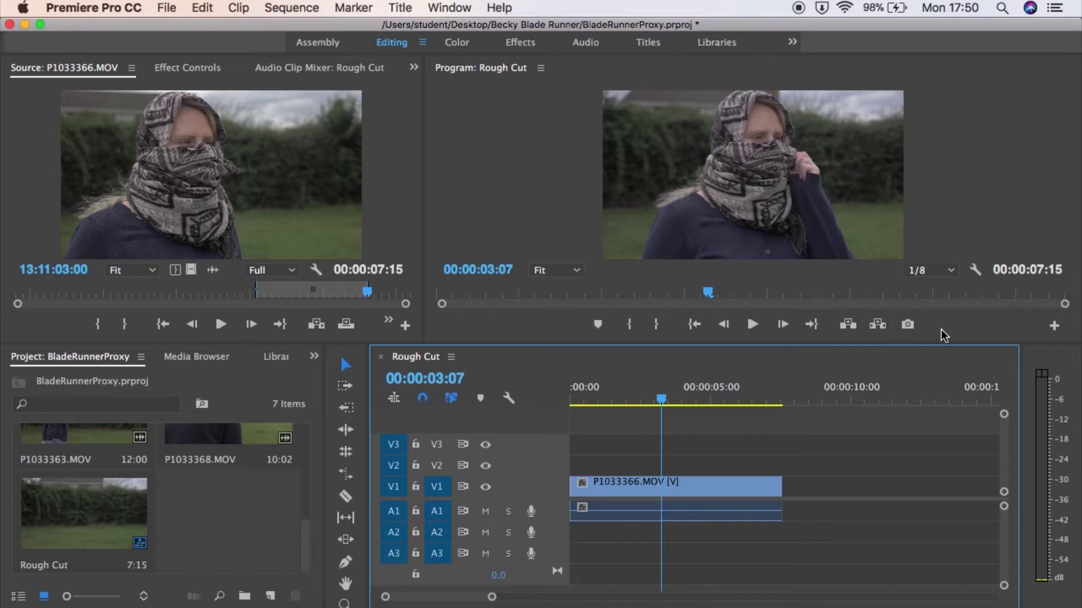
# Step: Add the Toggle Proxies control to the Program monitor's button layout and switch proxies on for the Rough Cut
pyautogui.click(1053, 325)
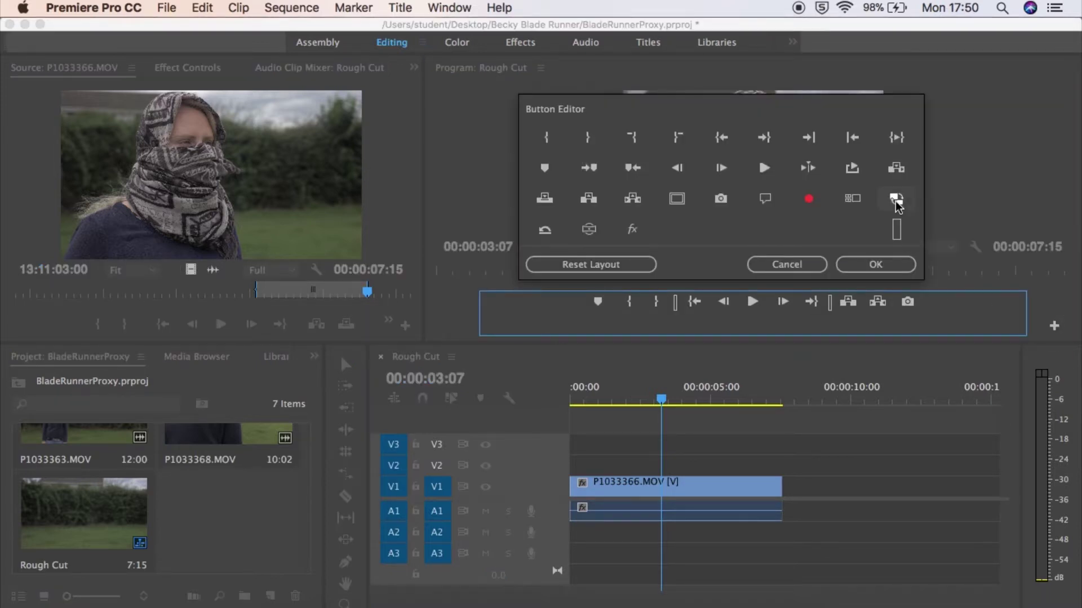
pyautogui.moveTo(897, 204); pyautogui.dragTo(794, 323)
pyautogui.click(851, 266)
pyautogui.click(758, 327)
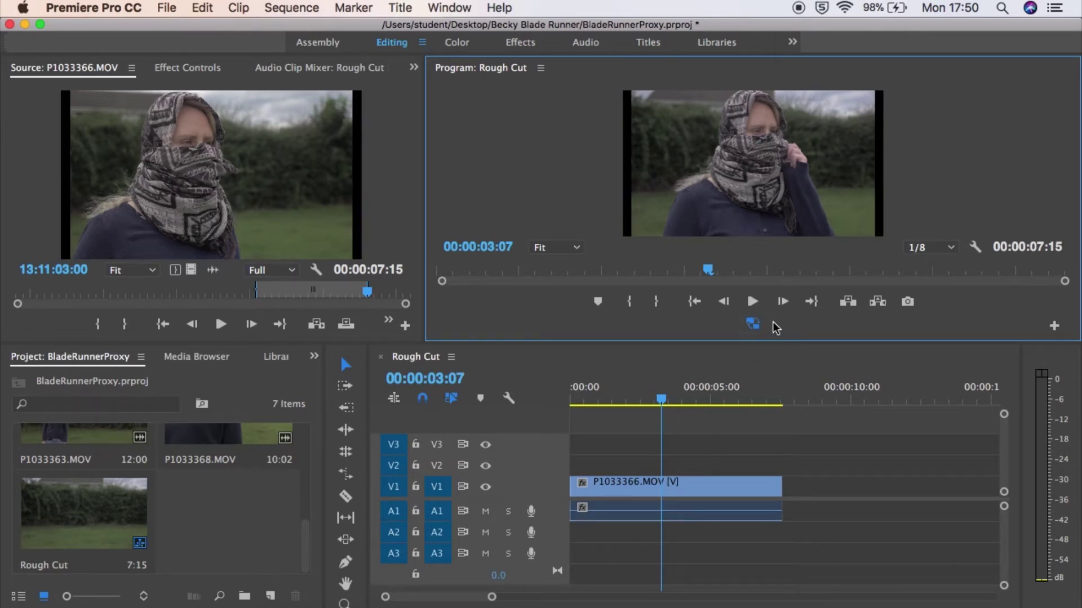
# Step: Set the Program monitor's playback resolution to Full and play the Rough Cut with proxies from its start, plus a section midway through
pyautogui.click(939, 248)
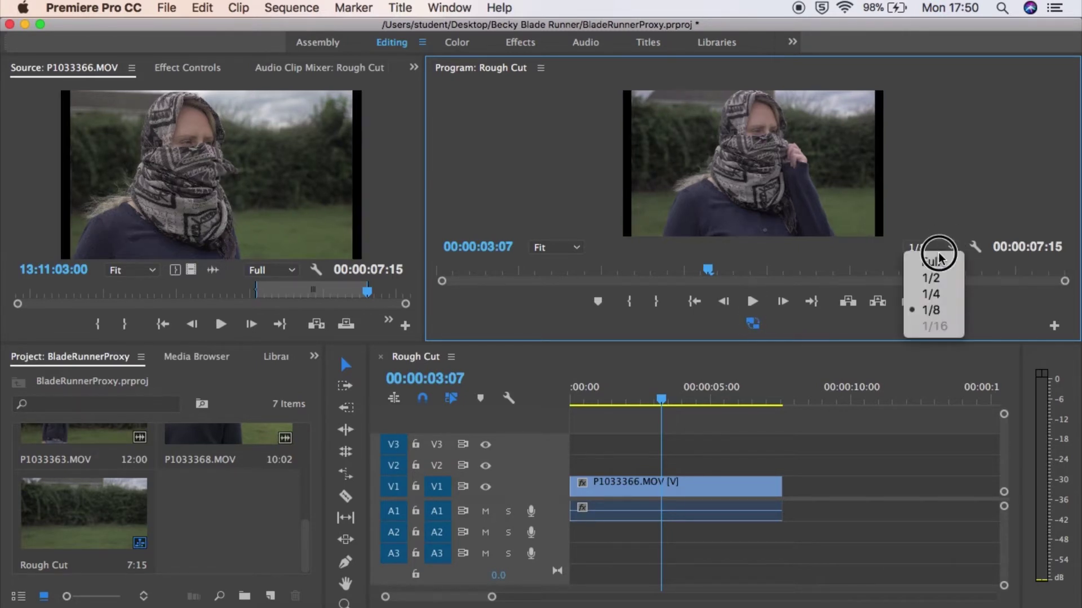
pyautogui.click(933, 263)
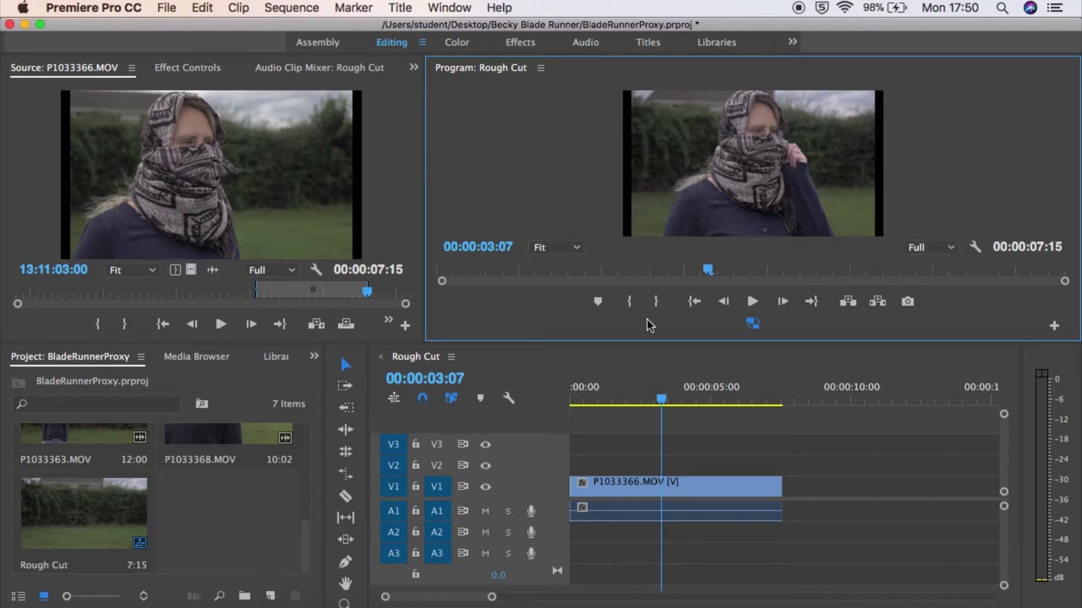
pyautogui.moveTo(660, 398); pyautogui.dragTo(523, 401)
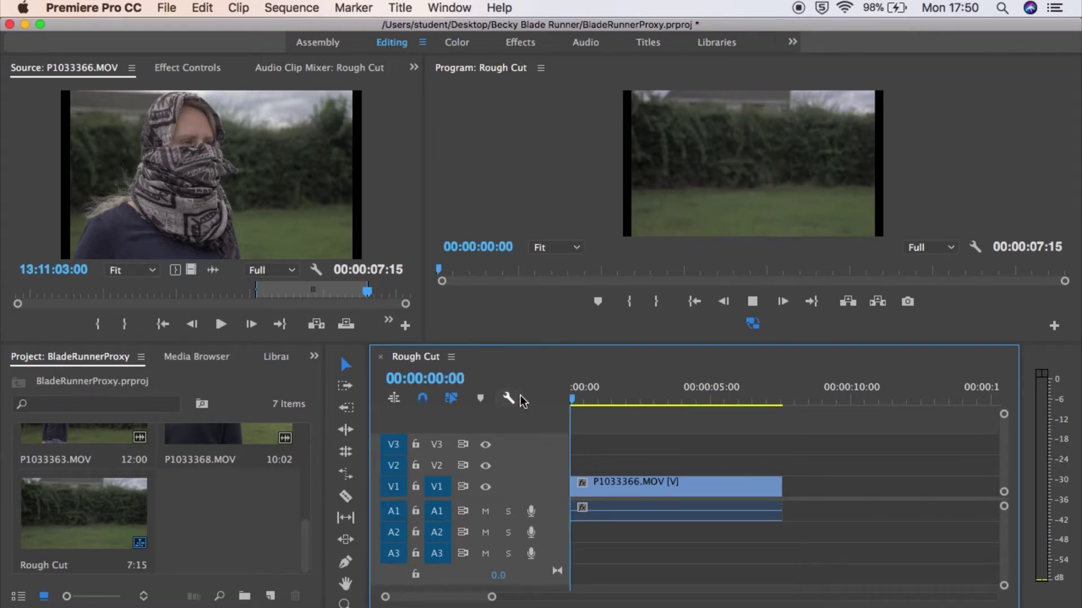
pyautogui.press('space')
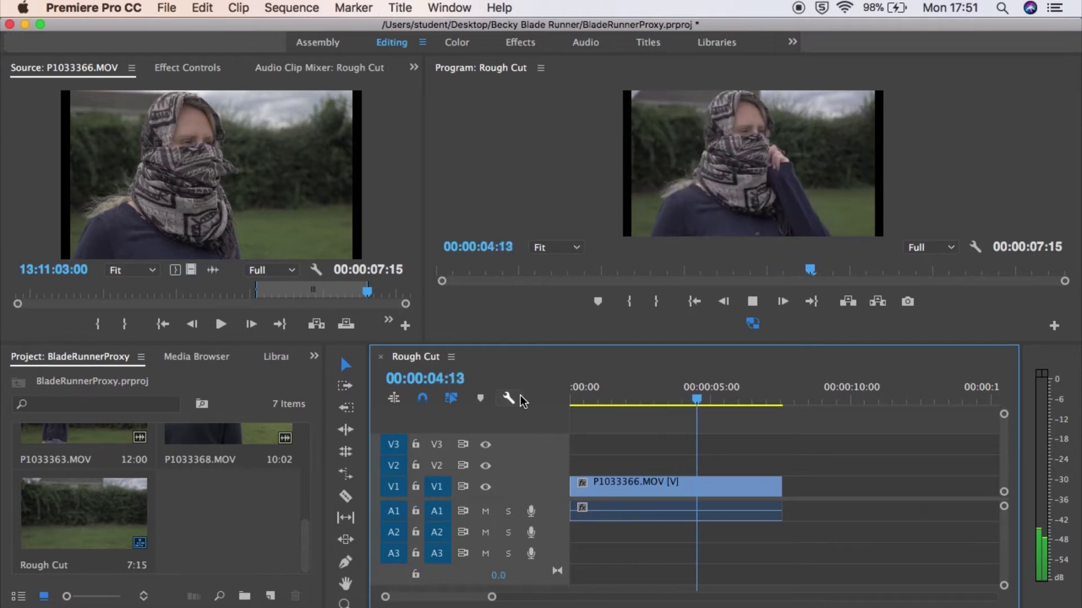
pyautogui.press('space')
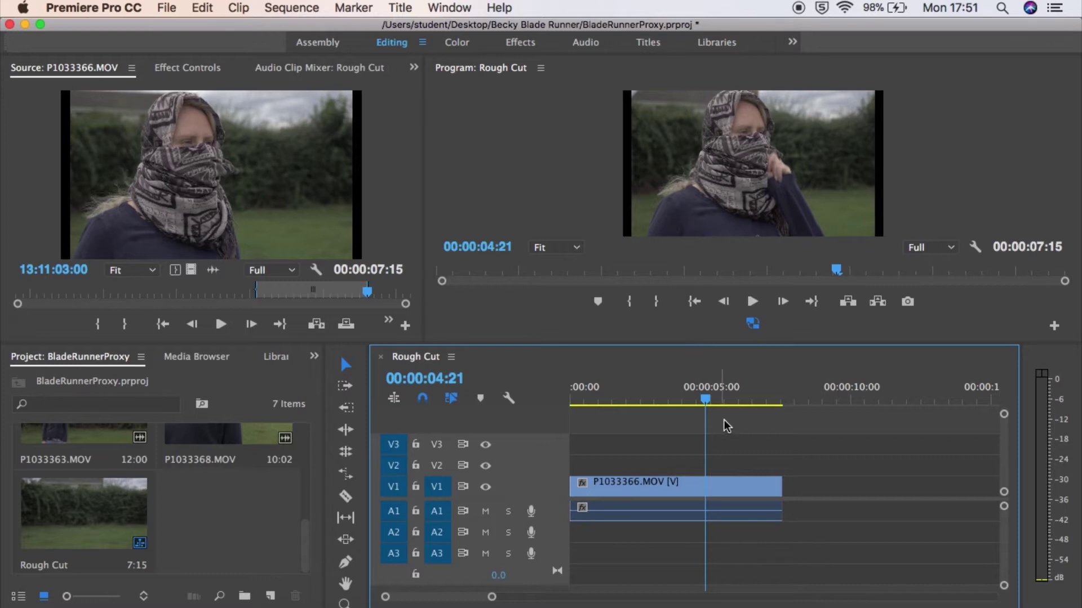
pyautogui.click(748, 400)
pyautogui.moveTo(748, 400); pyautogui.dragTo(681, 403)
pyautogui.press('space')
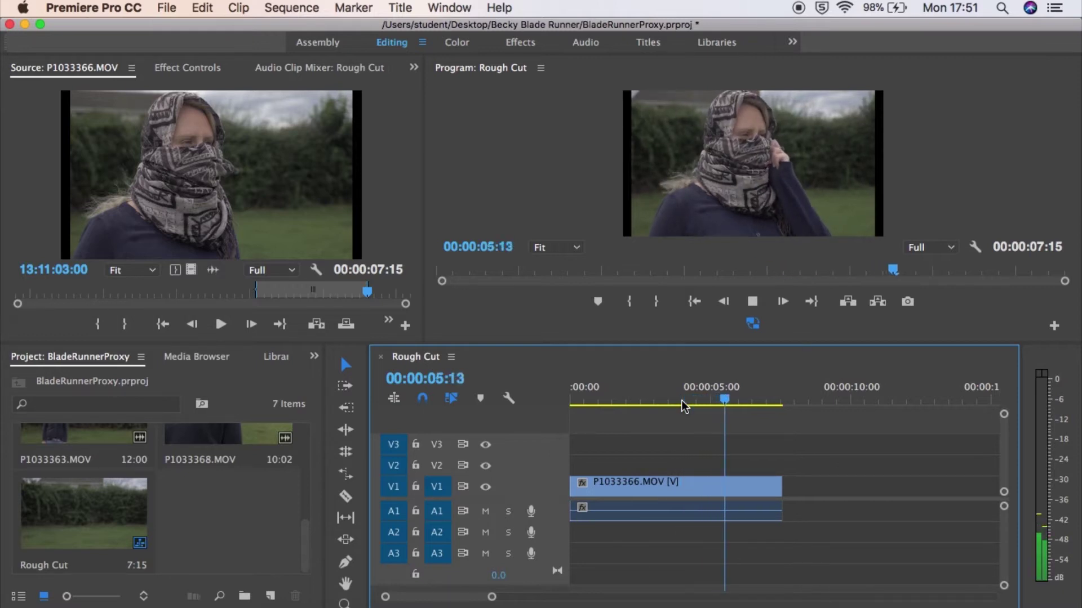
pyautogui.press('space')
# Step: Set the Program monitor's playback resolution to 1/4 and play the Rough Cut with proxies still enabled
pyautogui.click(941, 263)
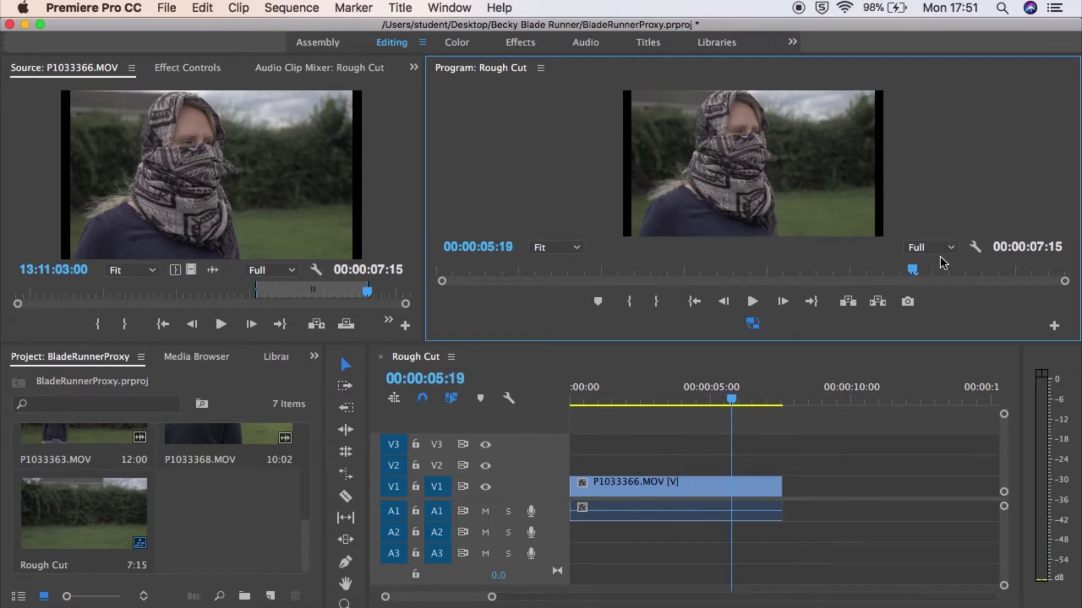
pyautogui.click(935, 248)
pyautogui.press('Escape')
pyautogui.press('space')
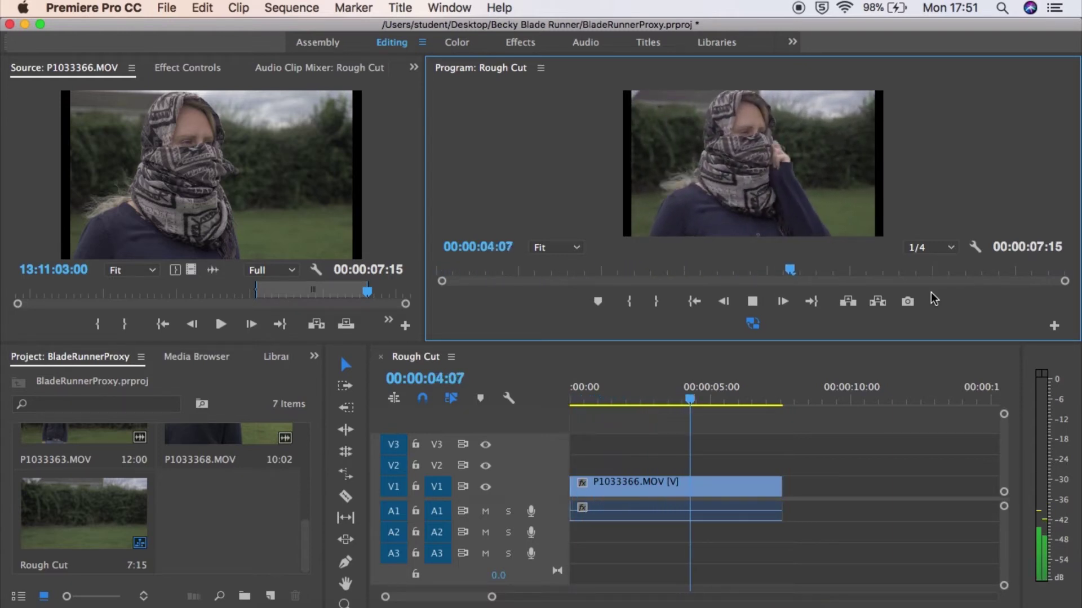
pyautogui.press('space')
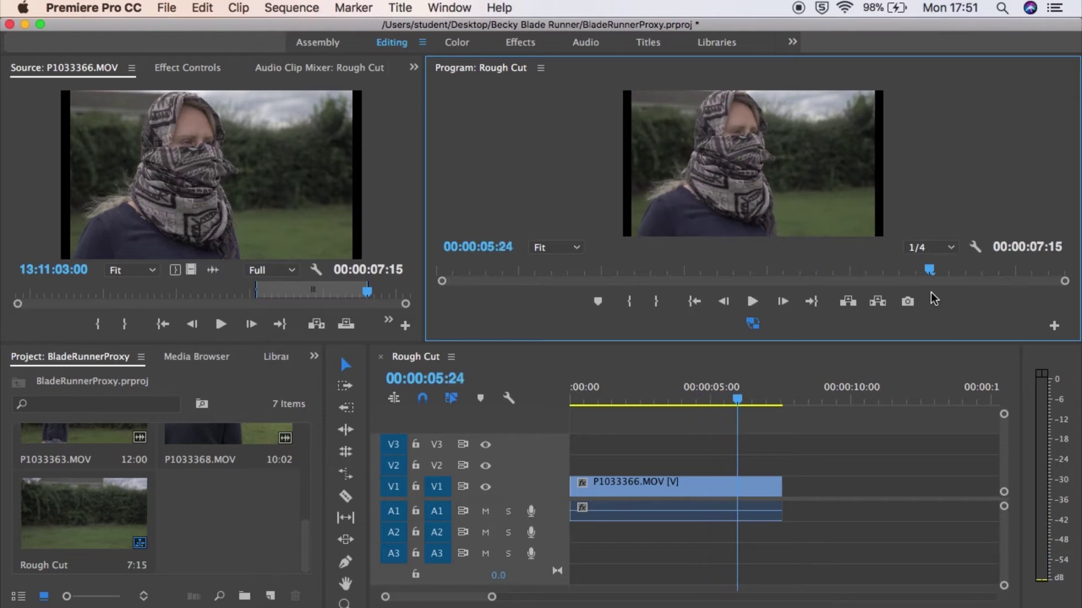
# Step: Set the Program monitor's playback resolution to 1/8 and play the original footage with proxies switched off, turning proxies back on after the check
pyautogui.click(756, 323)
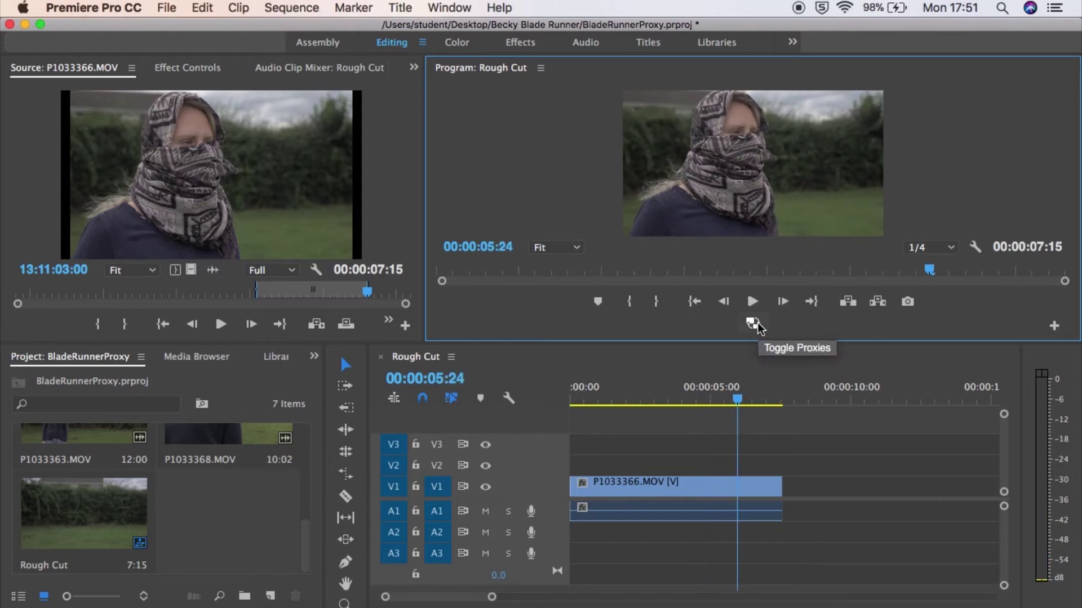
pyautogui.click(945, 253)
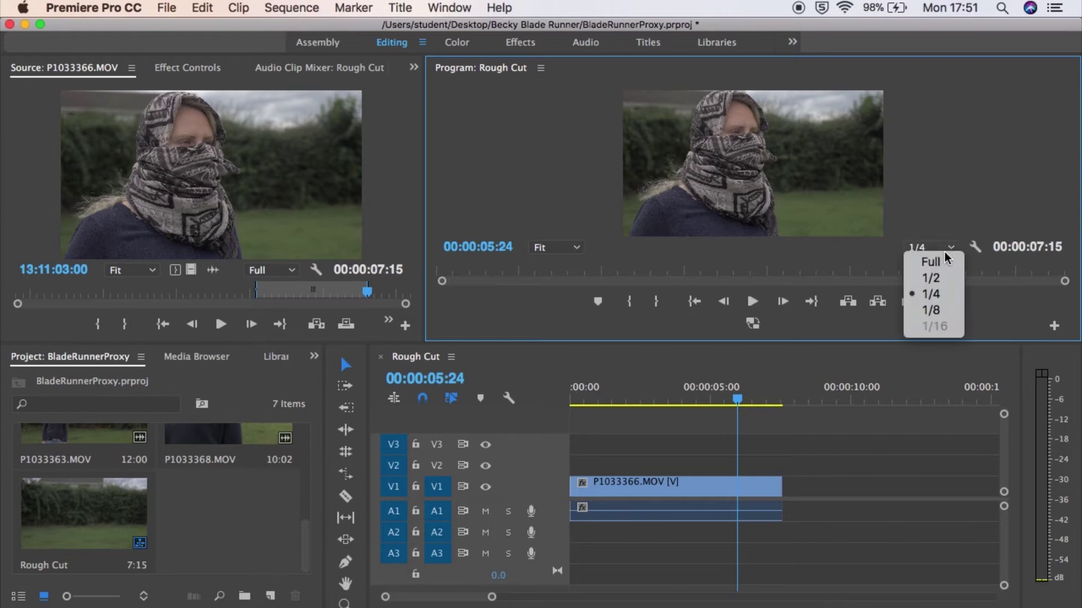
pyautogui.click(931, 312)
pyautogui.moveTo(648, 397); pyautogui.dragTo(601, 384)
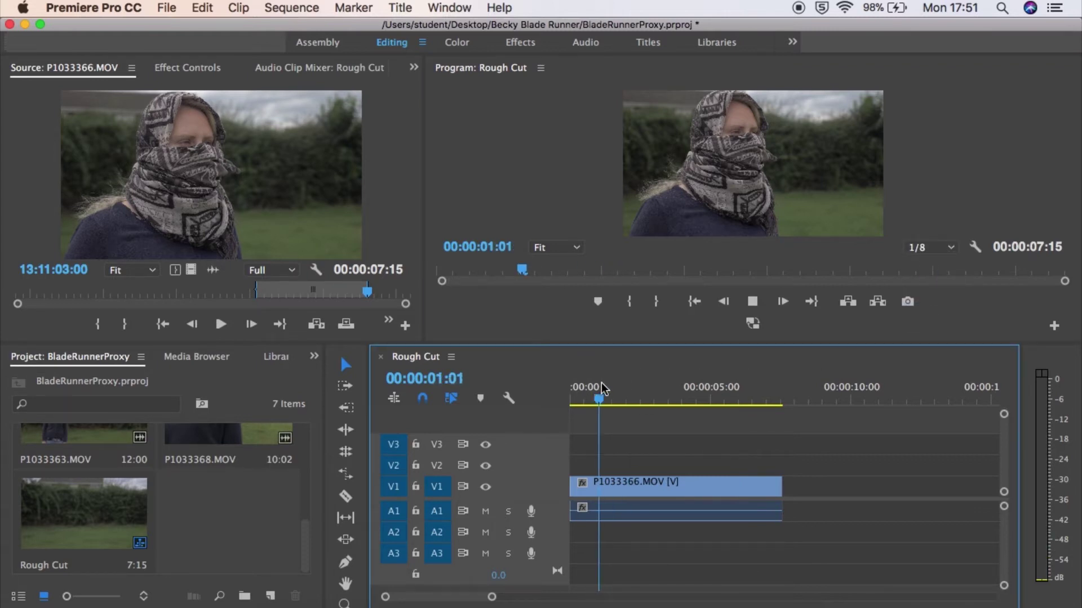
pyautogui.press('space')
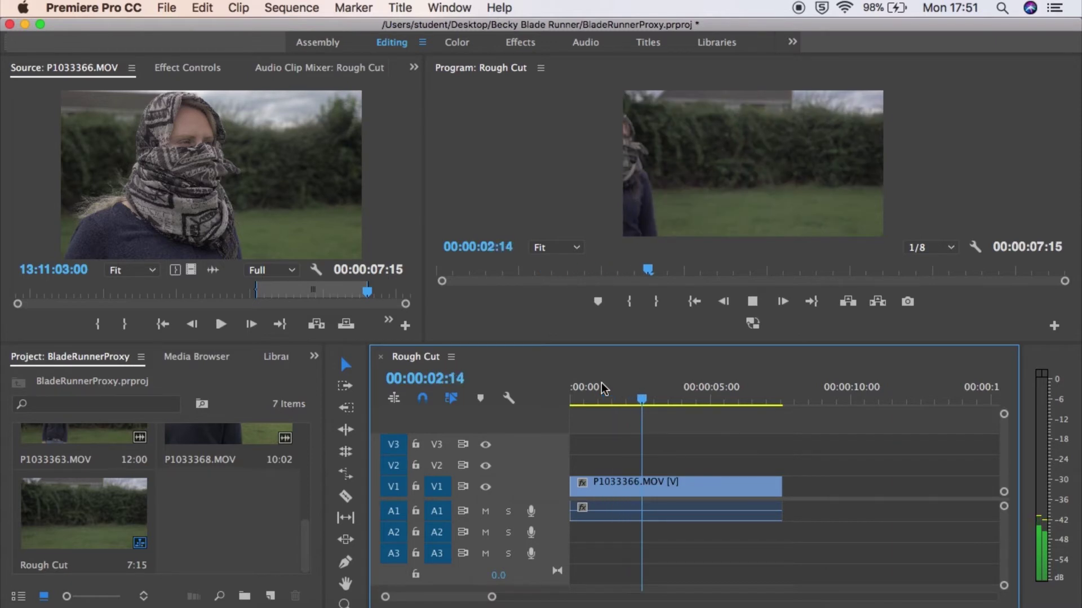
pyautogui.press('space')
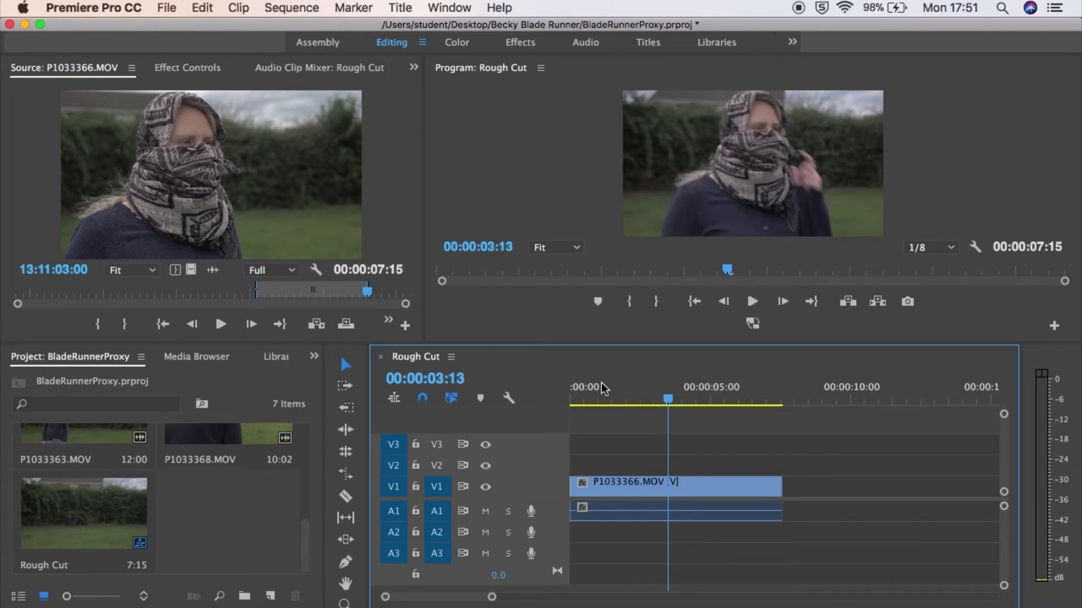
pyautogui.click(754, 324)
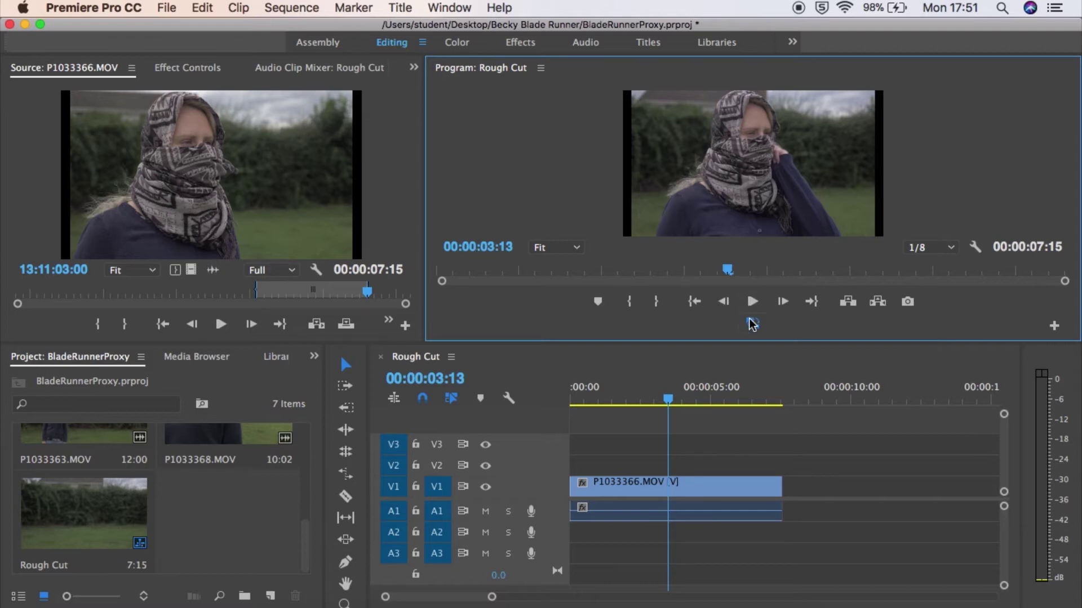
# Step: Open the media export settings for the Rough Cut, enable Match Sequence Settings to review the output, and cancel the export
pyautogui.click(164, 8)
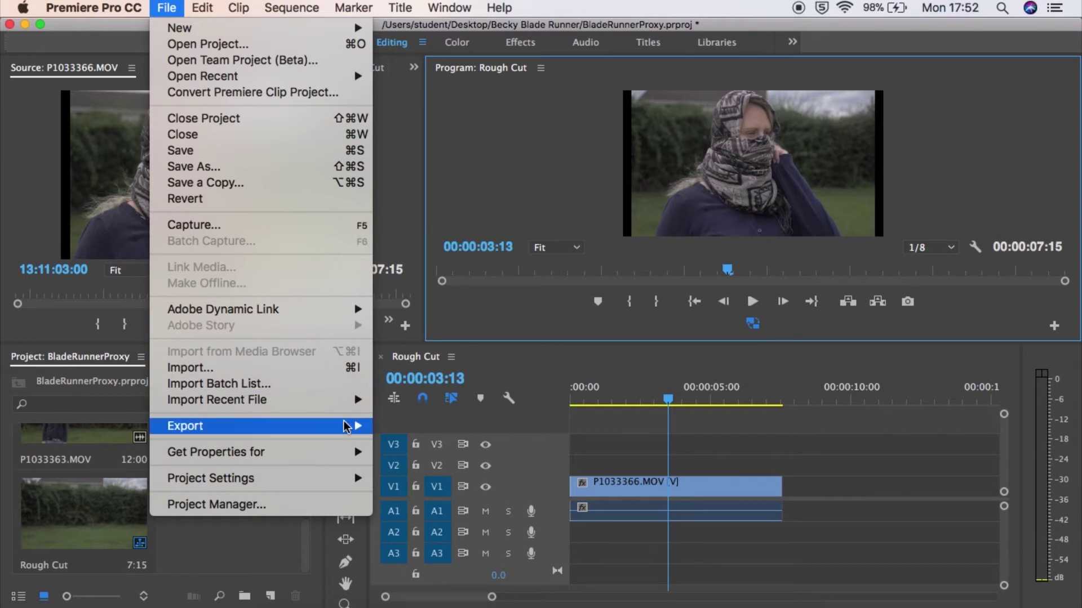
pyautogui.moveTo(338, 426)
pyautogui.click(418, 425)
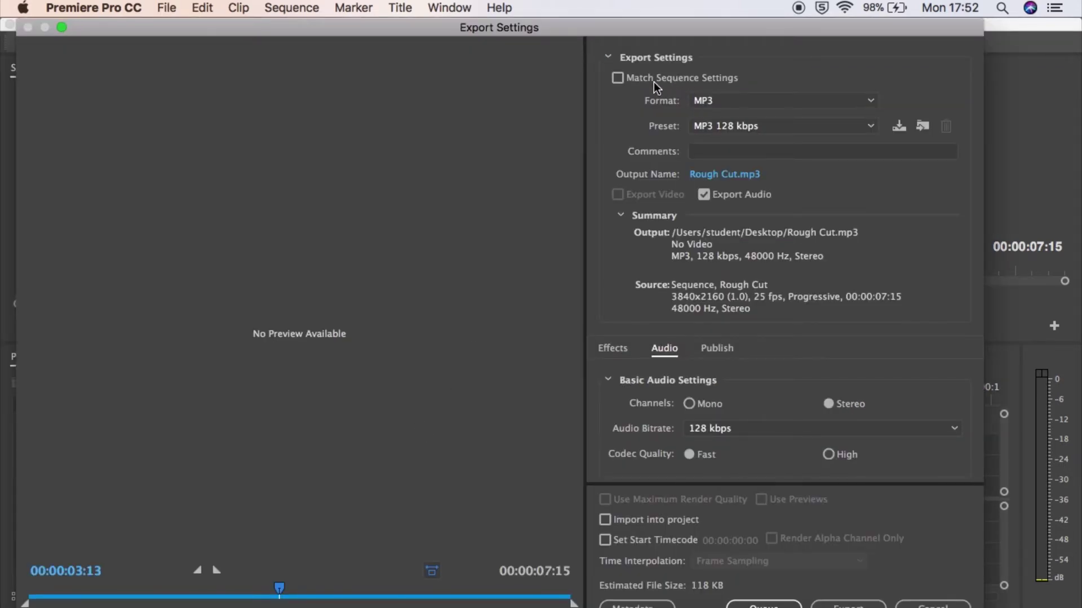
pyautogui.click(618, 78)
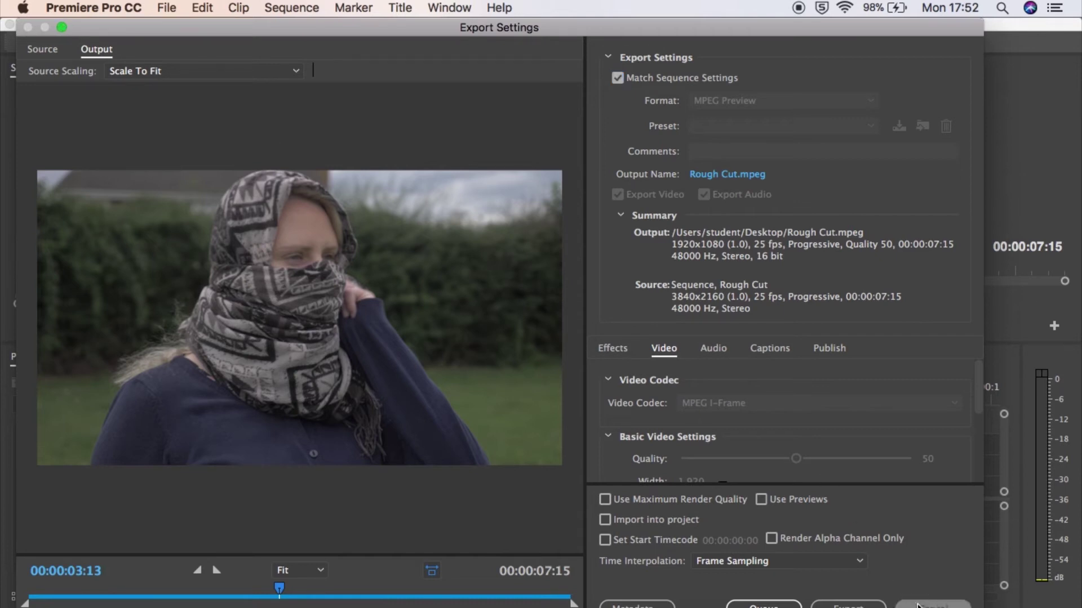
pyautogui.click(900, 599)
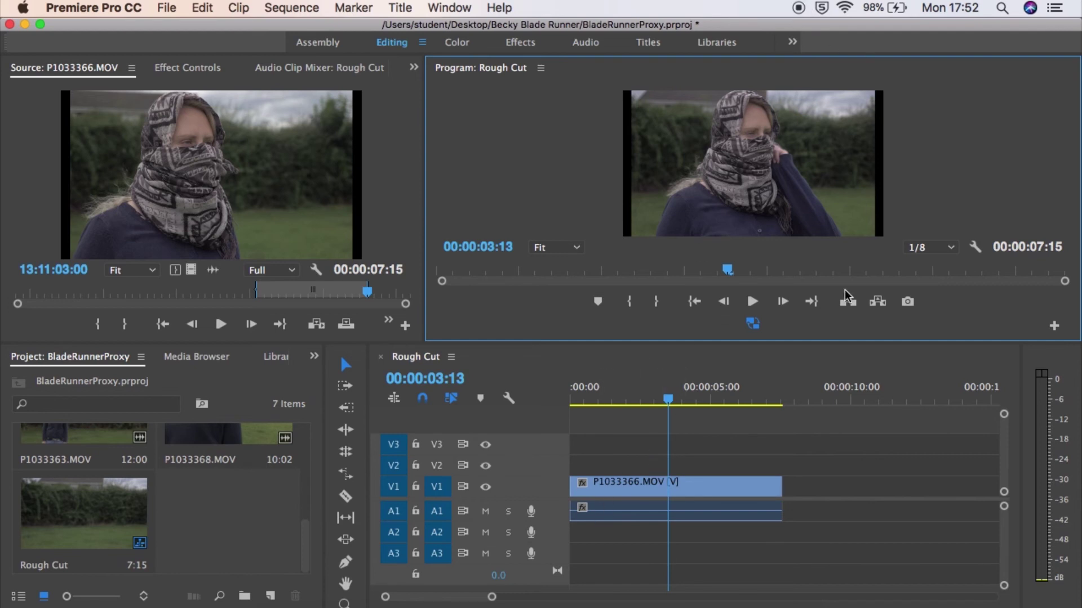
# Step: Play the Rough Cut proxy footage at normal and maximized Program monitor size, and restore the panel layout
pyautogui.press('space')
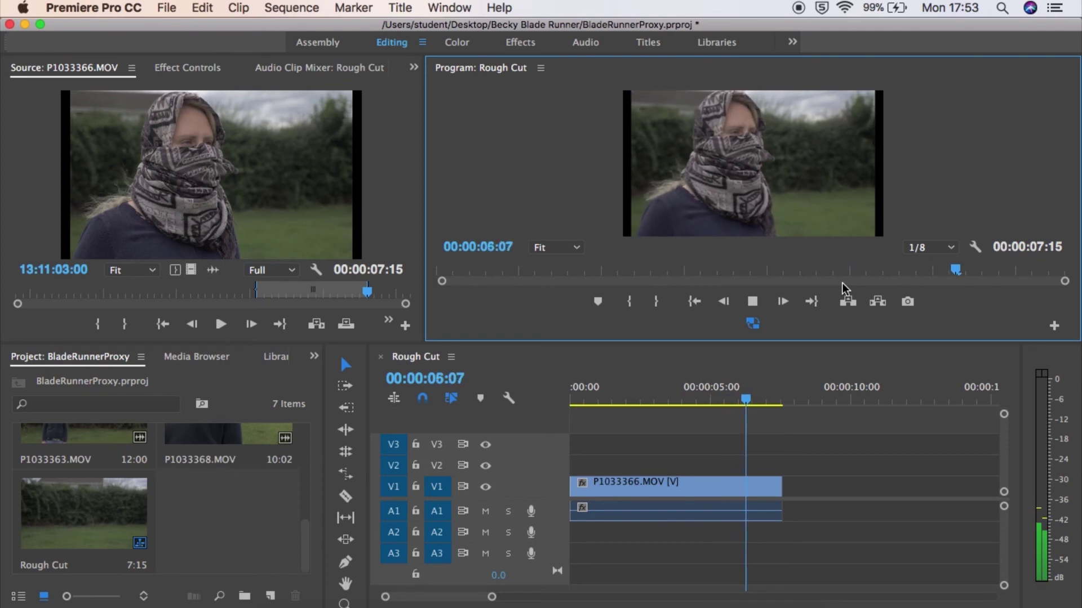
pyautogui.press('space')
pyautogui.press('`')
pyautogui.press('space')
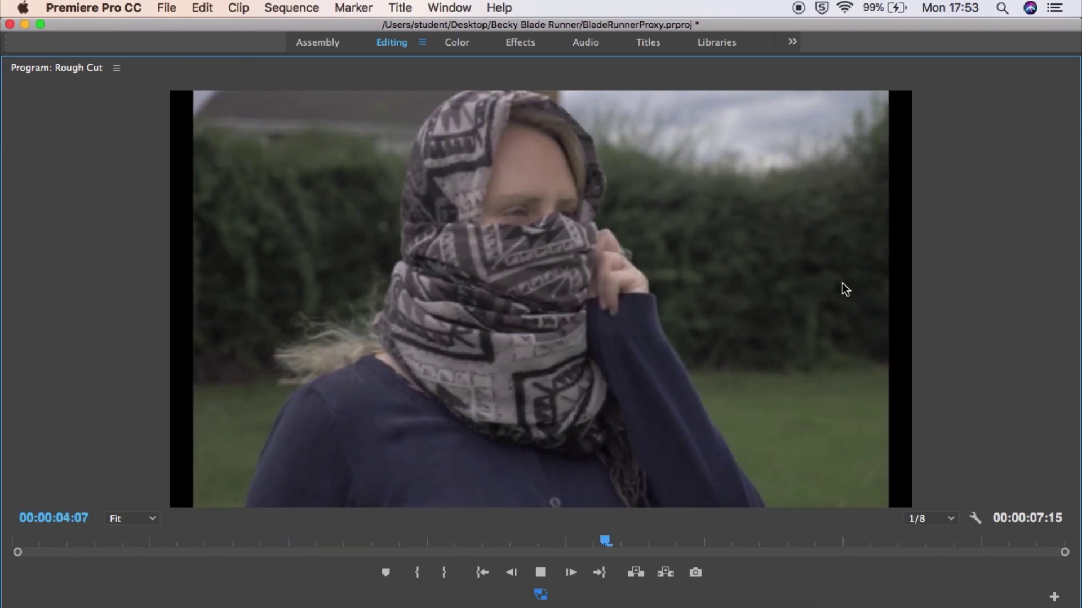
pyautogui.press('space')
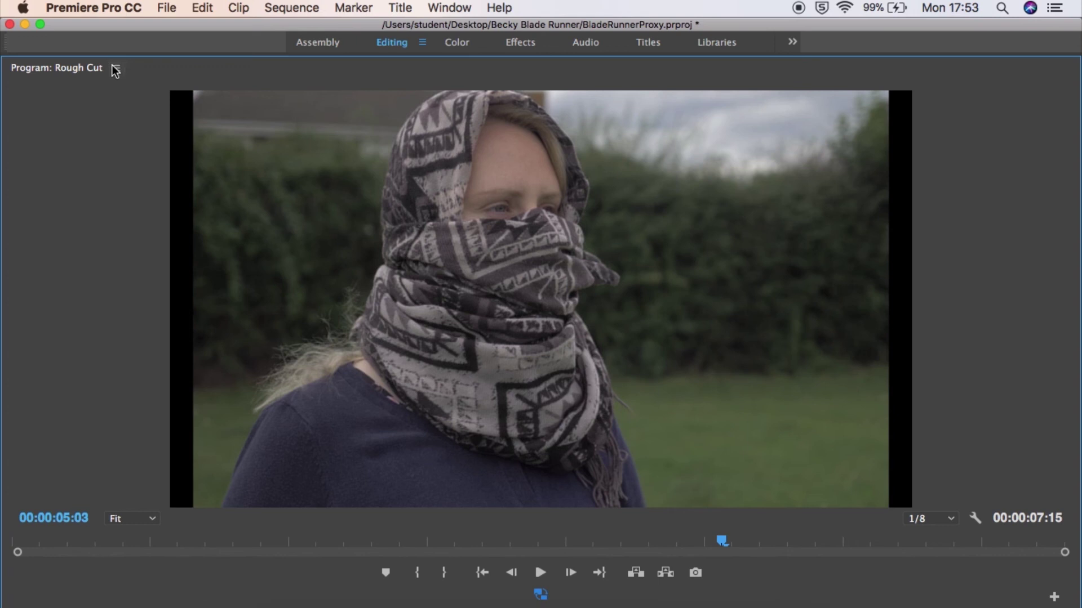
pyautogui.press('`')
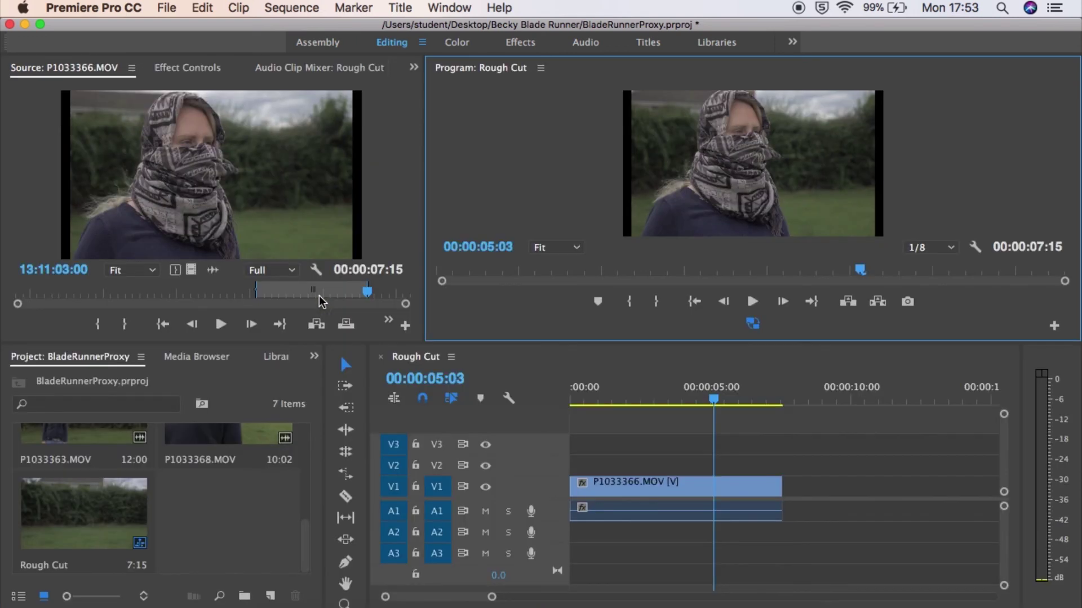
# Step: Enlarge the Source and Program monitors in height and widen the Source monitor
pyautogui.moveTo(539, 344); pyautogui.dragTo(542, 416)
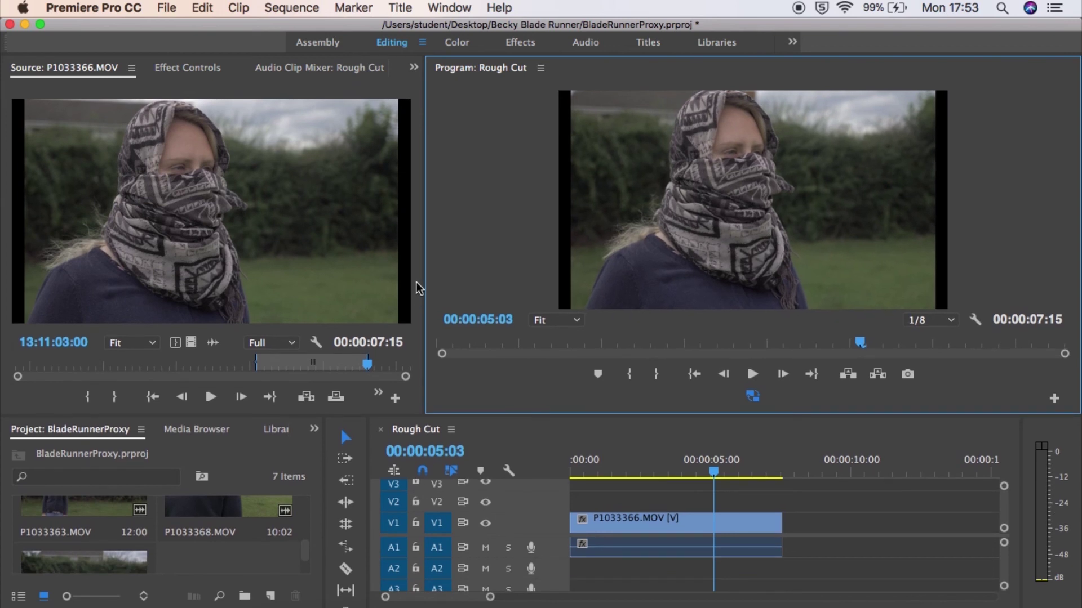
pyautogui.moveTo(424, 265); pyautogui.dragTo(529, 255)
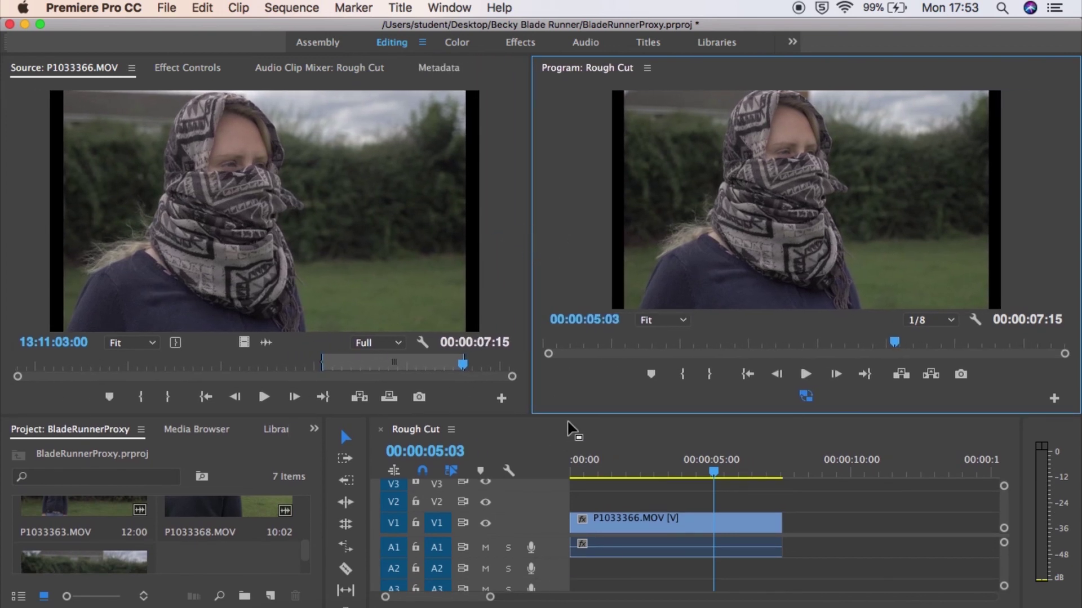